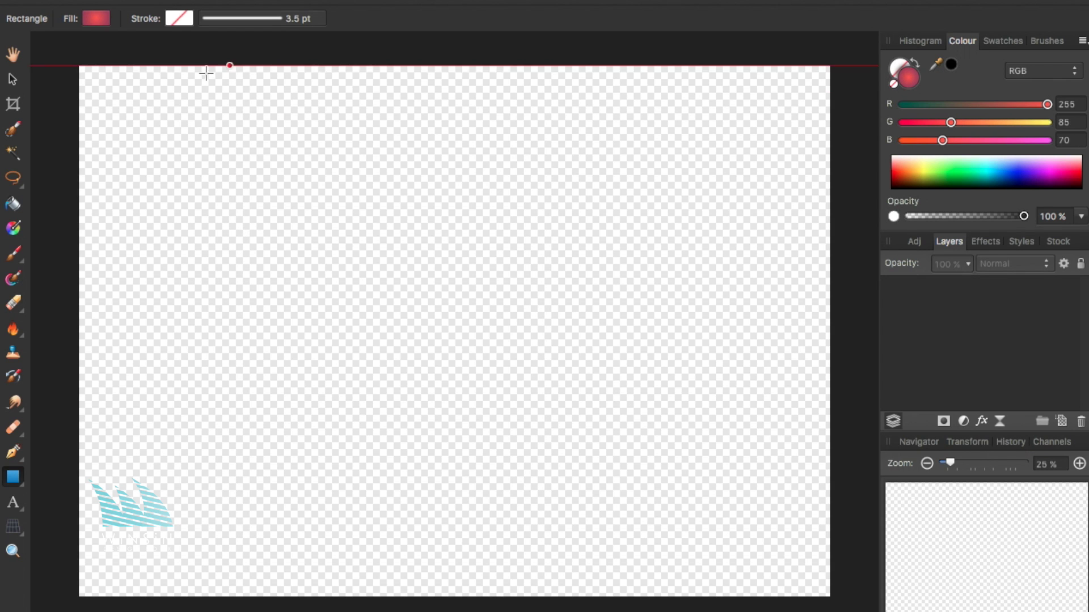
# - Fill the canvas with a red-to-purple radial-gradient rectangle and add an empty pixel layer above it
pyautogui.moveTo(78, 66); pyautogui.dragTo(827, 596)
pyautogui.click(14, 253)
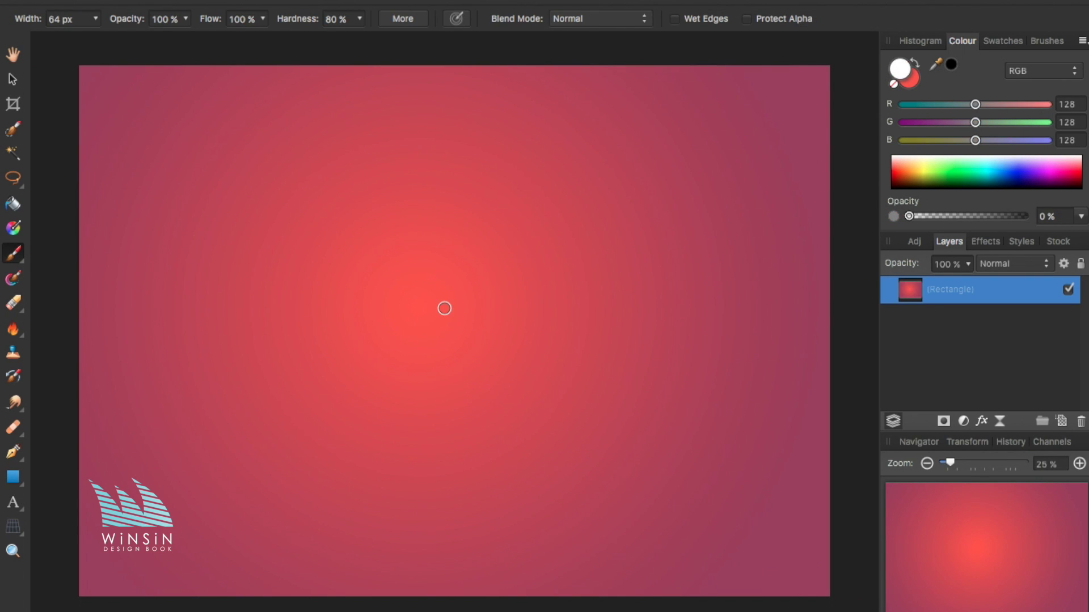
pyautogui.click(443, 306)
pyautogui.click(641, 43)
pyautogui.click(12, 452)
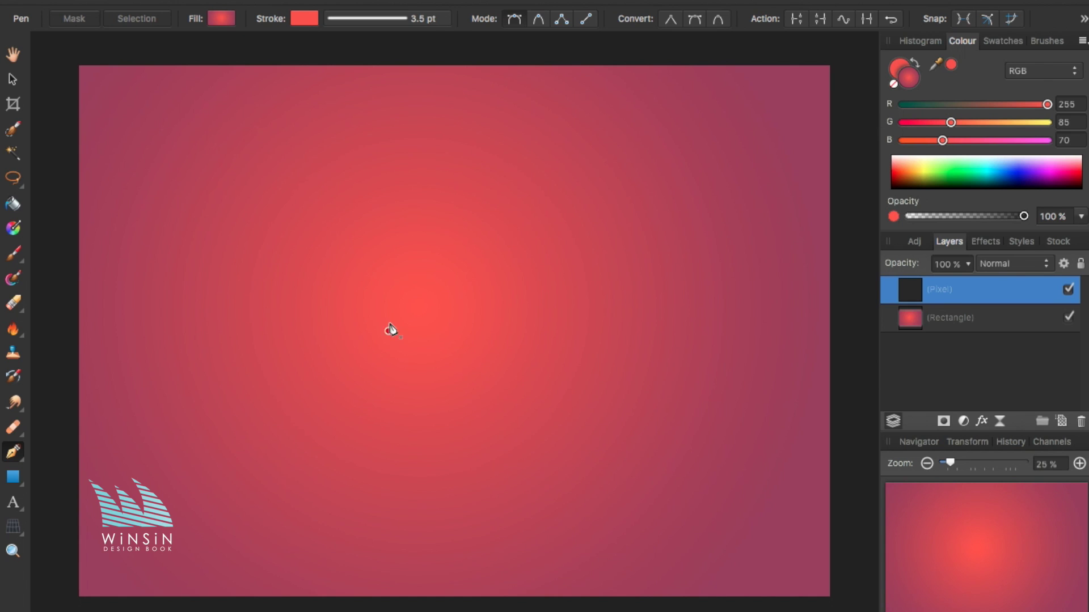
# - Draw a closed leaf-shaped path above the canvas centre, filled white with no stroke
pyautogui.click(388, 303)
pyautogui.moveTo(416, 213); pyautogui.dragTo(442, 184)
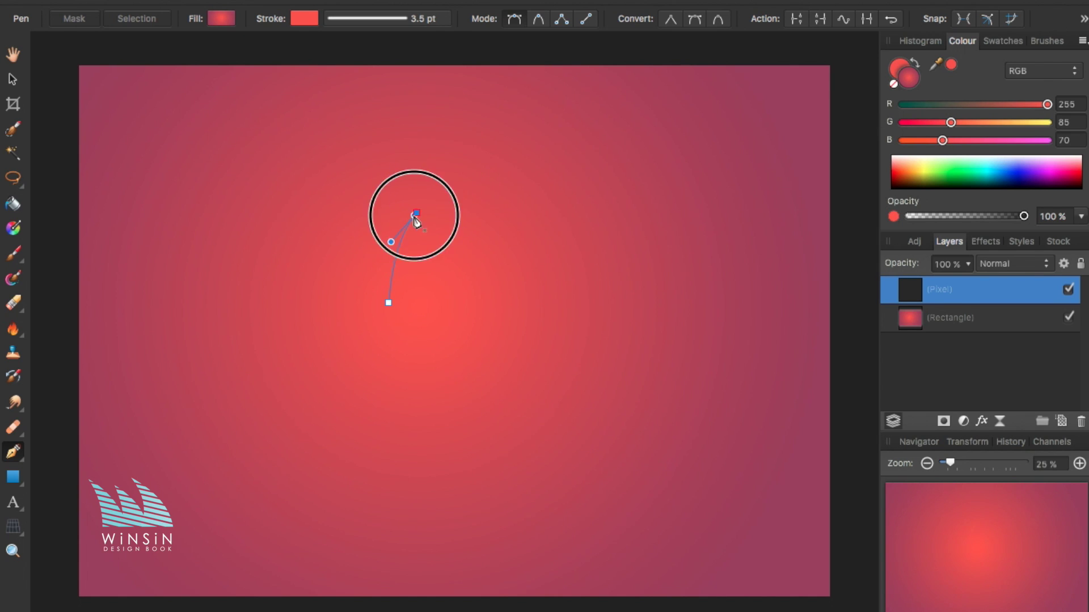
pyautogui.moveTo(525, 185); pyautogui.dragTo(578, 187)
pyautogui.moveTo(504, 285); pyautogui.dragTo(488, 314)
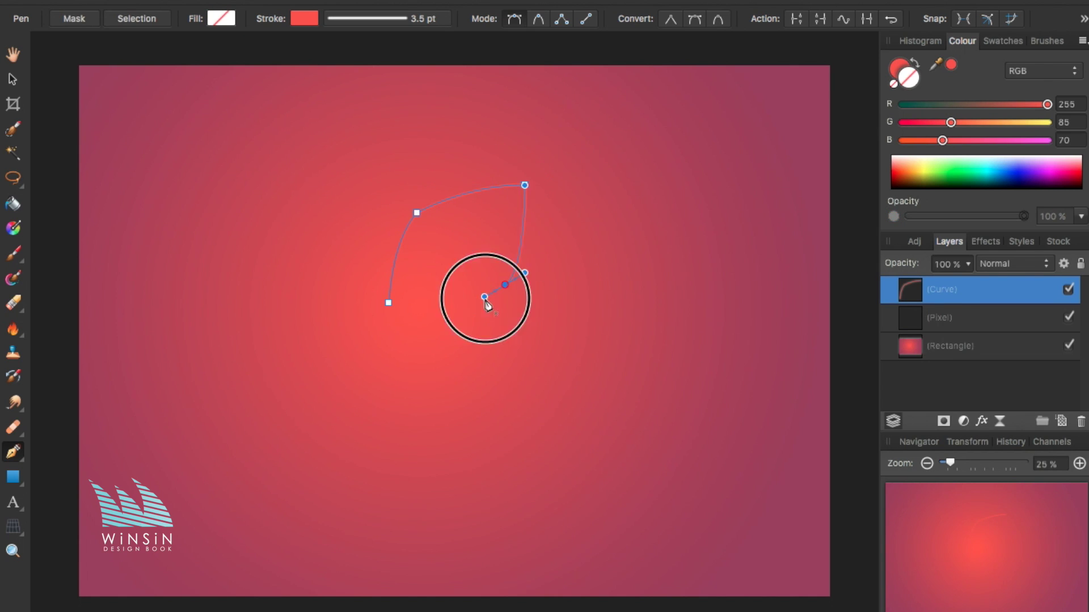
pyautogui.moveTo(388, 302); pyautogui.dragTo(214, 299)
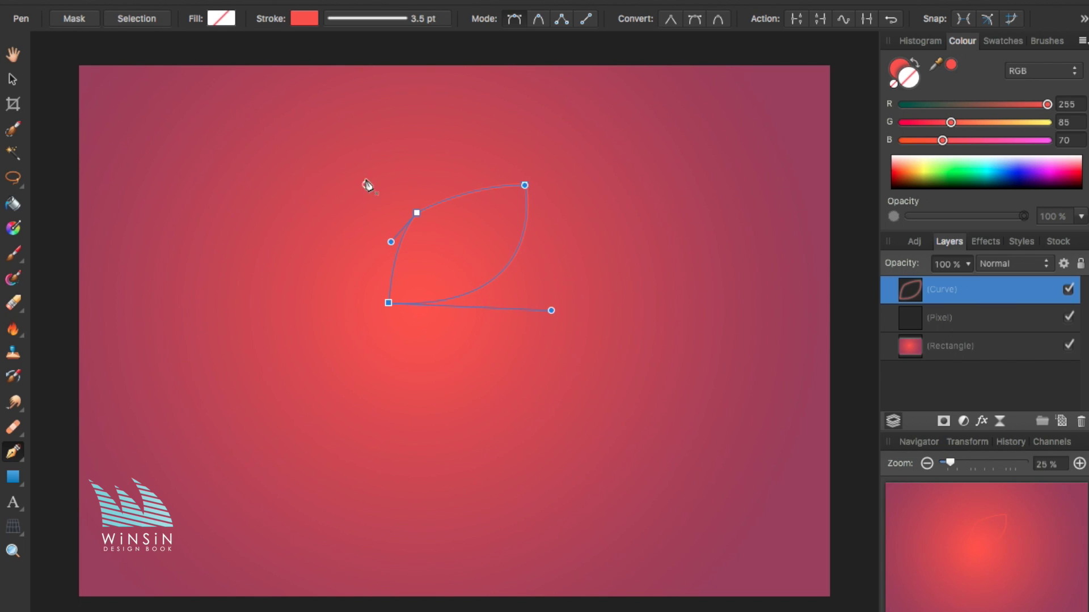
pyautogui.press('v')
pyautogui.click(925, 145)
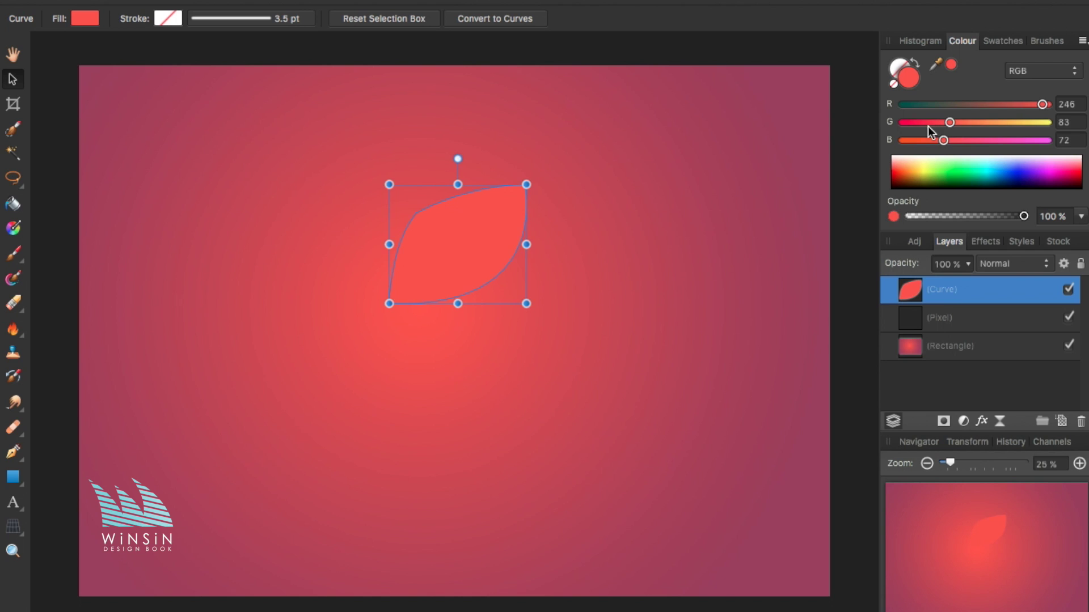
# - Reshape the leaf's nodes: widen it, lower the bottom-left corner, bulge the right side
pyautogui.click(453, 185)
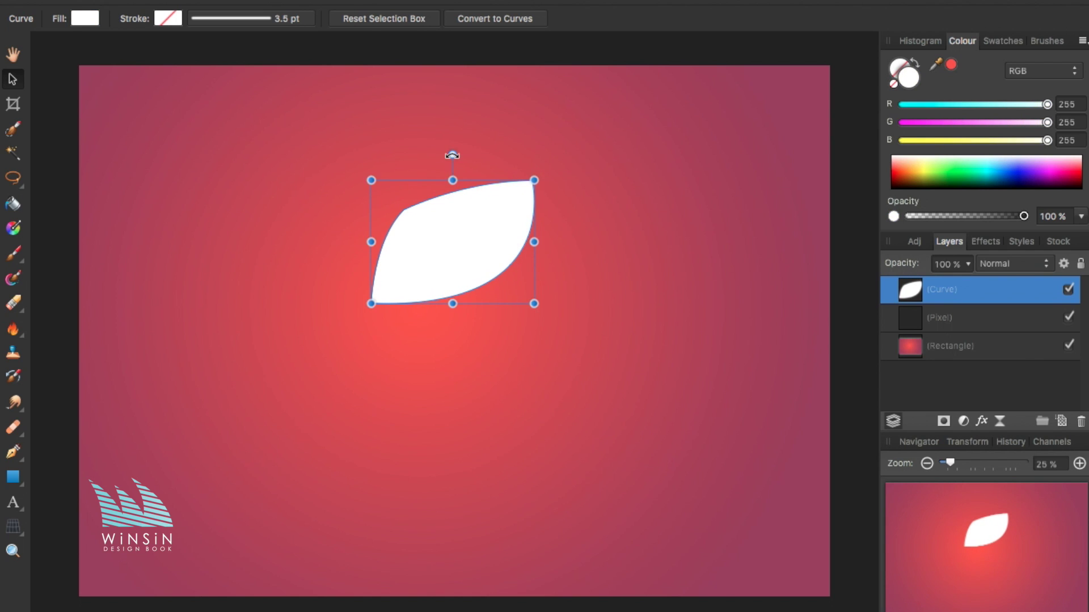
pyautogui.press('a')
pyautogui.moveTo(372, 304); pyautogui.dragTo(432, 315)
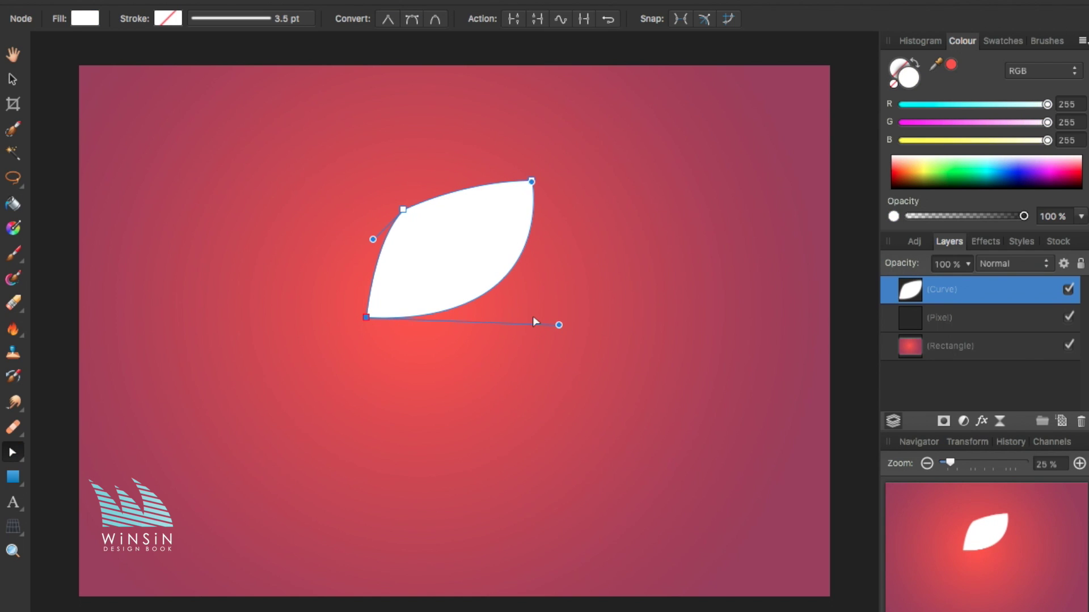
pyautogui.moveTo(558, 324)
pyautogui.mouseDown()
pyautogui.moveTo(561, 340)
pyautogui.moveTo(568, 311)
pyautogui.moveTo(568, 321)
pyautogui.mouseUp()
pyautogui.click(62, 434)
pyautogui.click(523, 260)
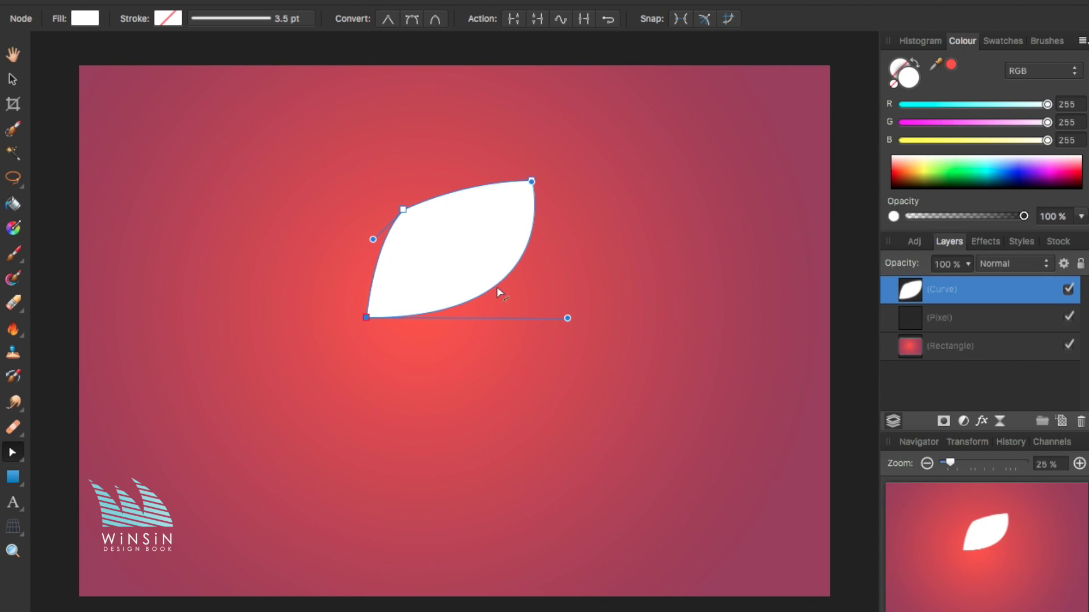
pyautogui.moveTo(497, 288); pyautogui.dragTo(556, 247)
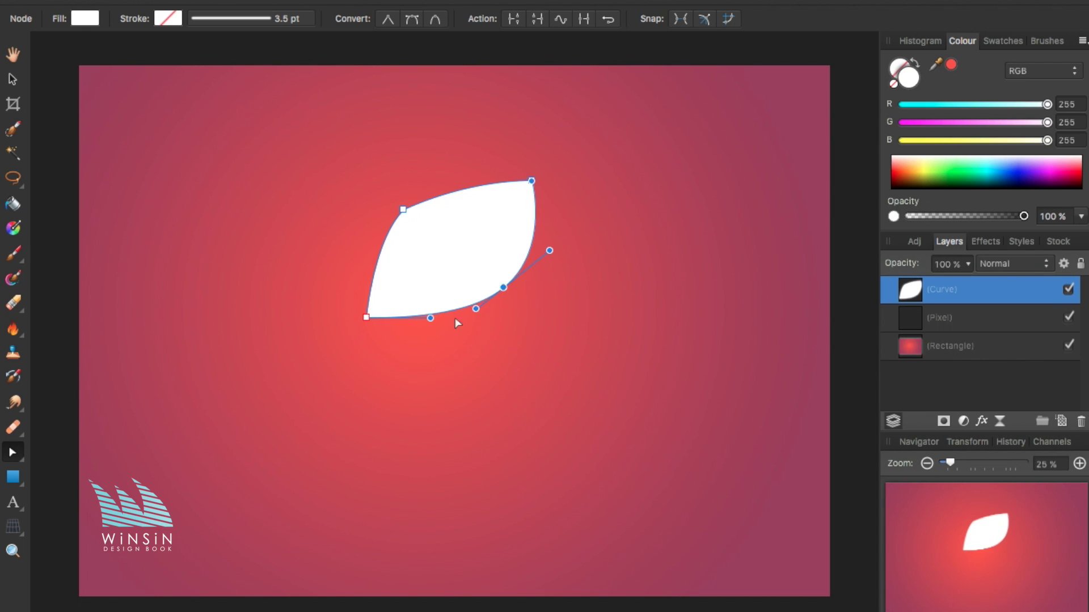
pyautogui.click(403, 352)
# - Draw a red curved band over the leaf's top and move it to the front
pyautogui.press('p')
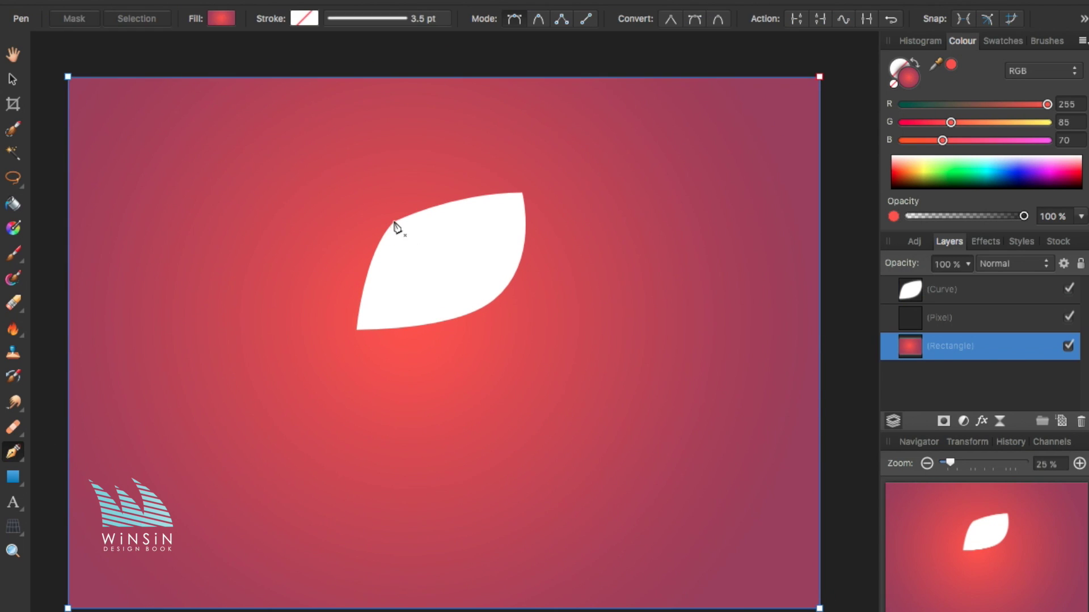
pyautogui.moveTo(525, 193); pyautogui.dragTo(578, 200)
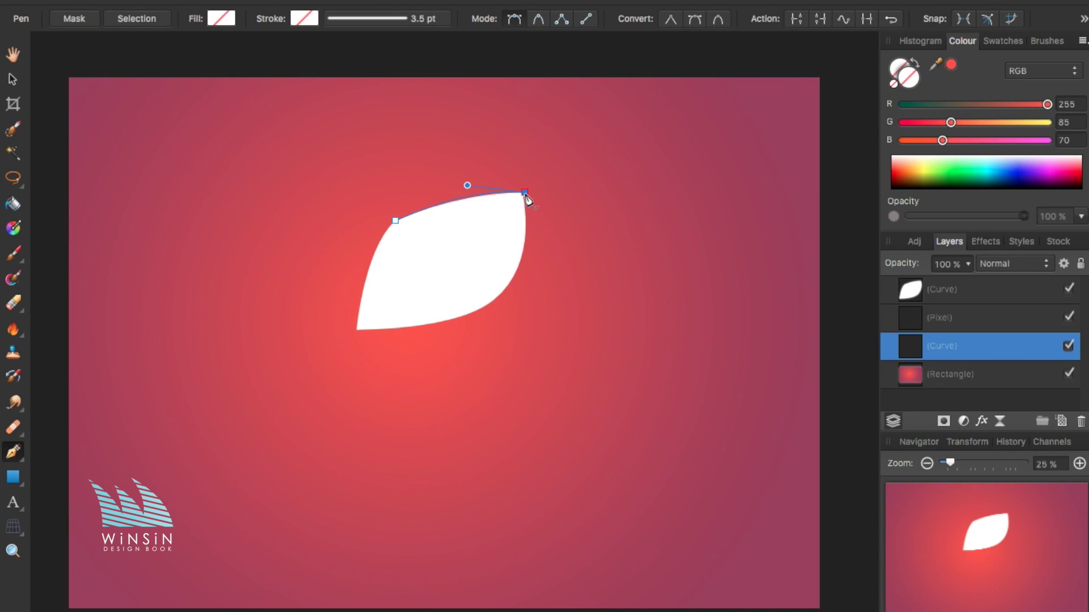
pyautogui.moveTo(517, 262); pyautogui.dragTo(518, 256)
pyautogui.moveTo(395, 220); pyautogui.dragTo(289, 235)
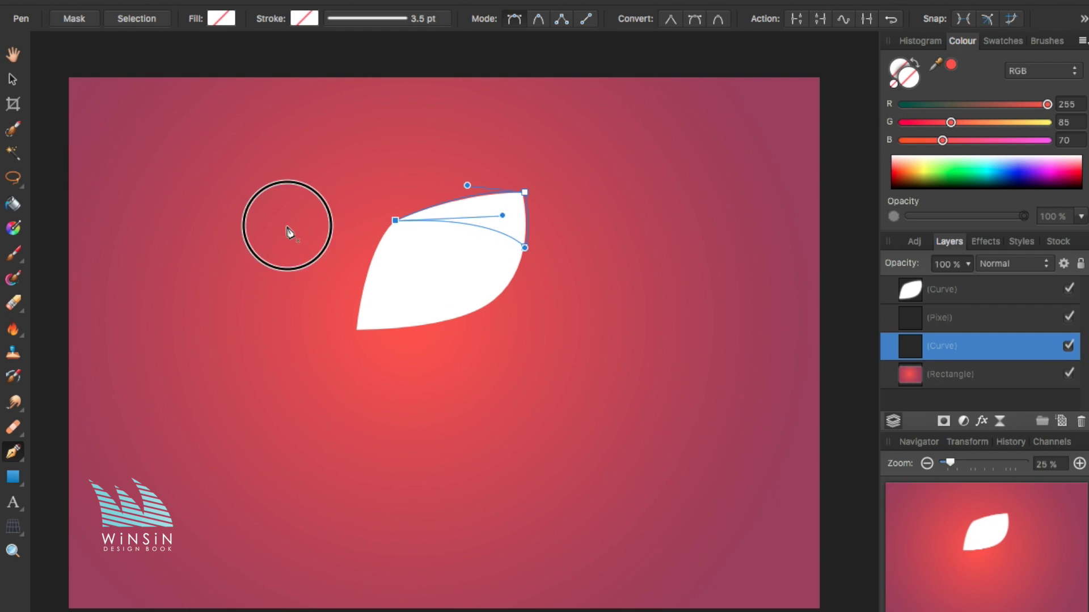
pyautogui.press('v')
pyautogui.click(951, 66)
pyautogui.rightClick(504, 205)
pyautogui.click(693, 328)
# - Draw a second red stripe from the leaf's right edge to its left edge
pyautogui.press('p')
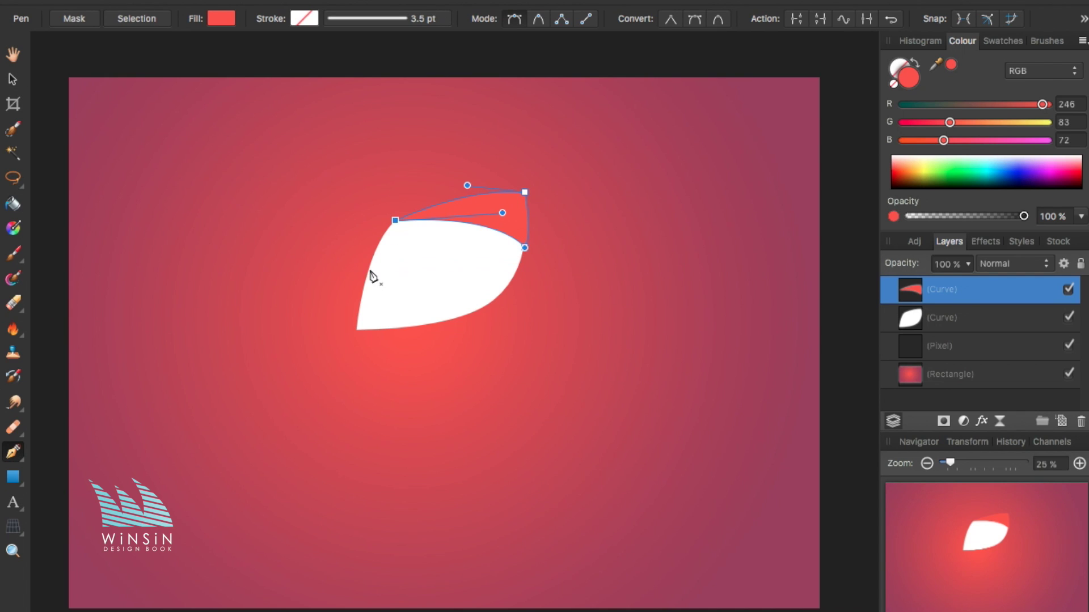
pyautogui.click(524, 247)
pyautogui.moveTo(395, 219); pyautogui.dragTo(292, 230)
pyautogui.moveTo(369, 268); pyautogui.dragTo(364, 295)
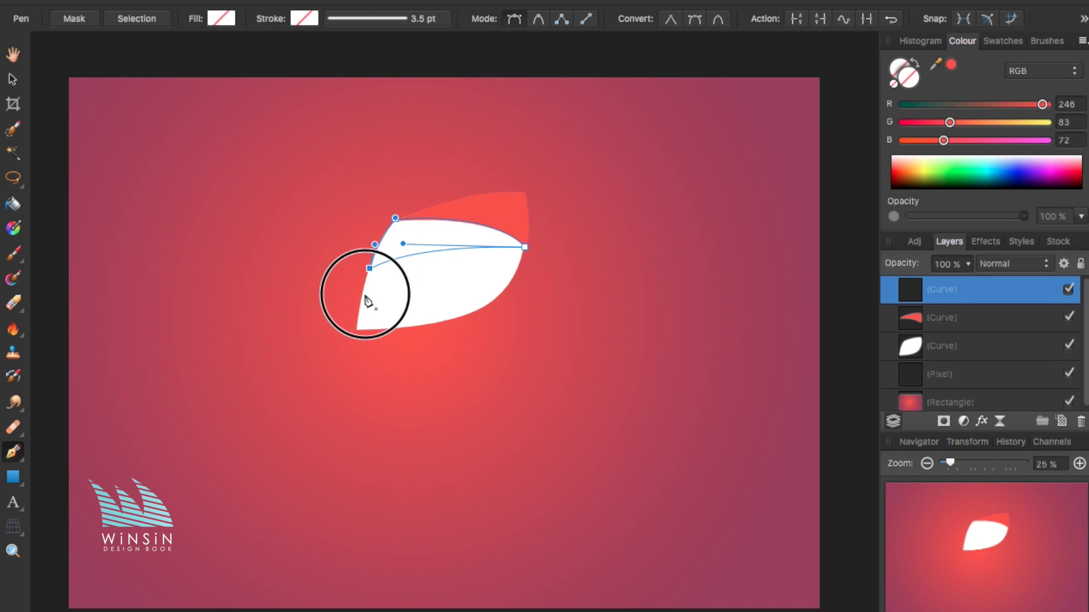
pyautogui.click(951, 65)
pyautogui.press('Escape')
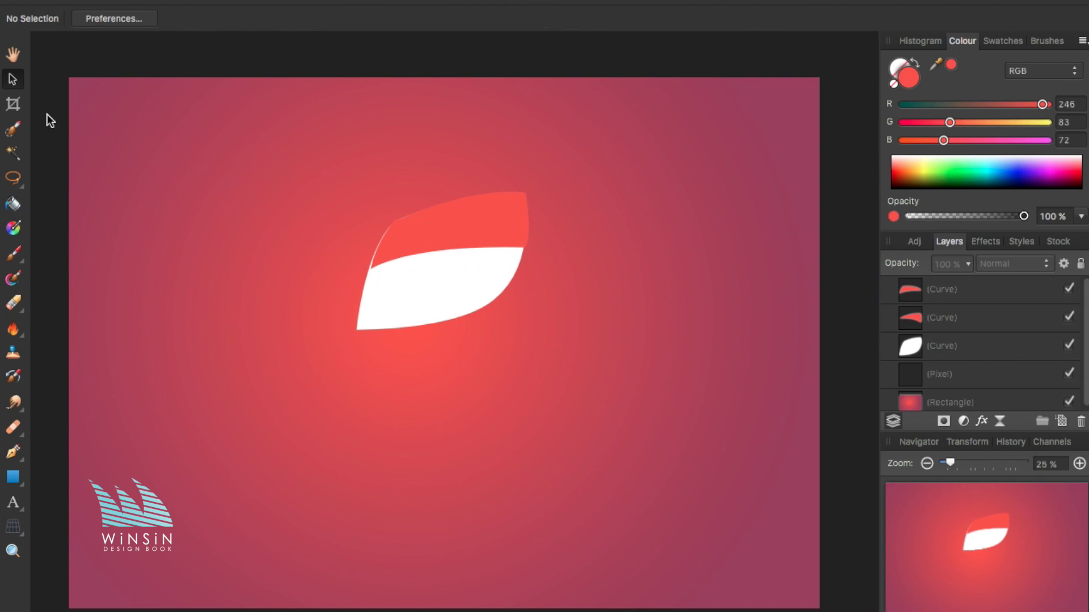
# - Draw a third red stripe across the leaf's lower right
pyautogui.moveTo(524, 247); pyautogui.dragTo(635, 250)
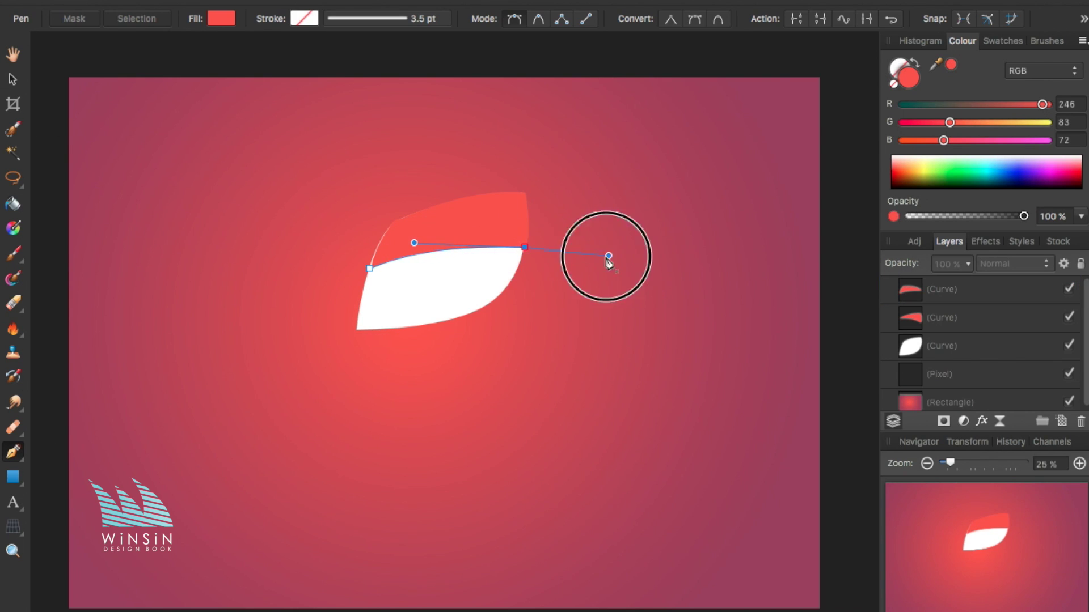
pyautogui.click(487, 303)
pyautogui.moveTo(369, 269)
pyautogui.mouseDown()
pyautogui.moveTo(264, 274)
pyautogui.moveTo(271, 267)
pyautogui.mouseUp()
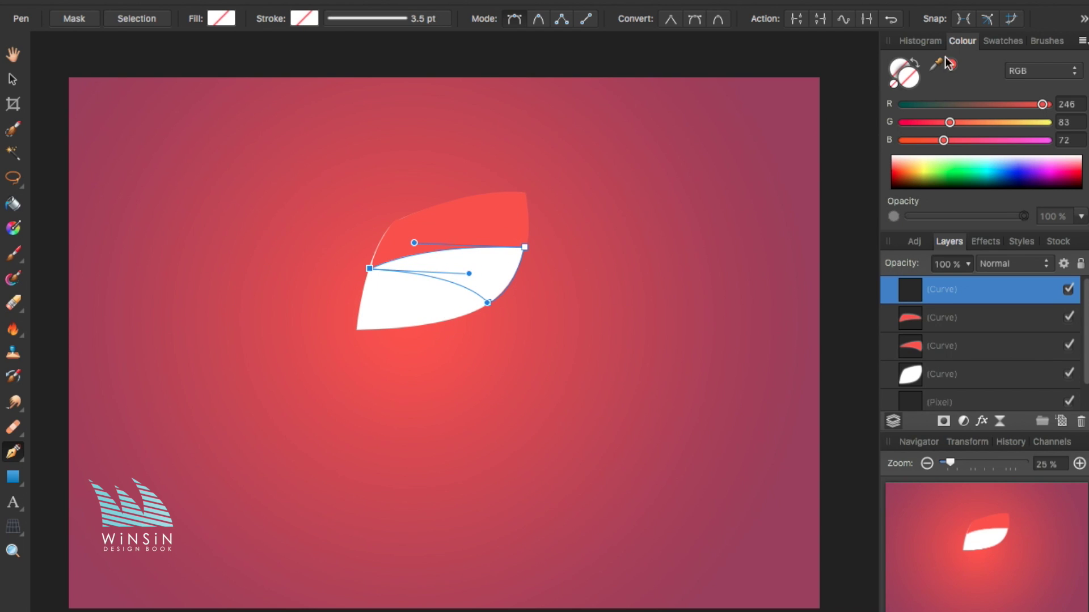
pyautogui.click(949, 64)
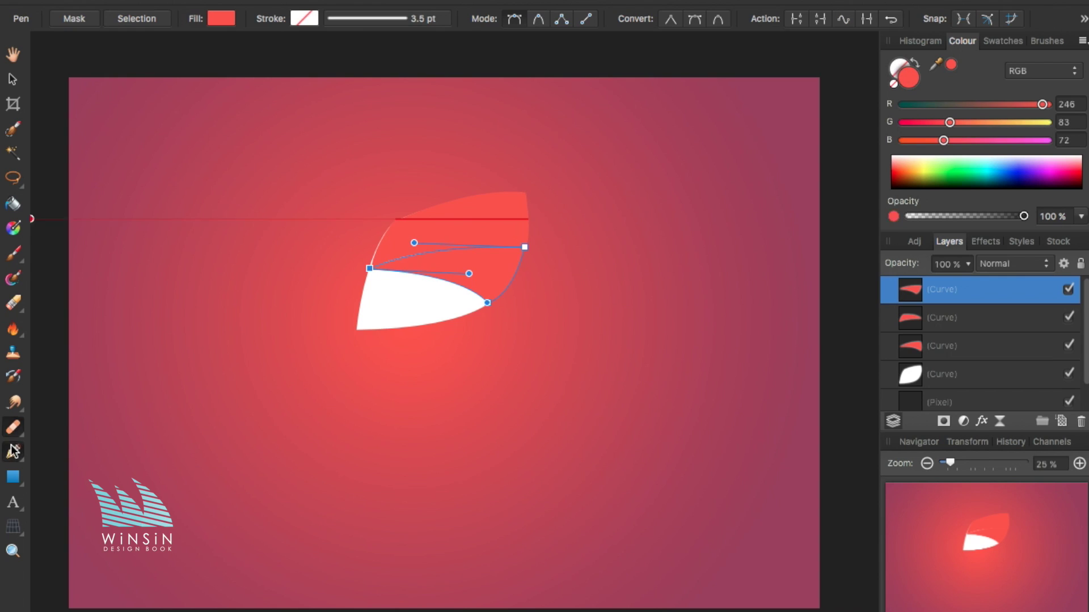
# - Draw a final red curve covering the leaf's bottom corner
pyautogui.click(355, 329)
pyautogui.moveTo(487, 303); pyautogui.dragTo(484, 297)
pyautogui.moveTo(369, 269); pyautogui.dragTo(282, 271)
pyautogui.click(356, 328)
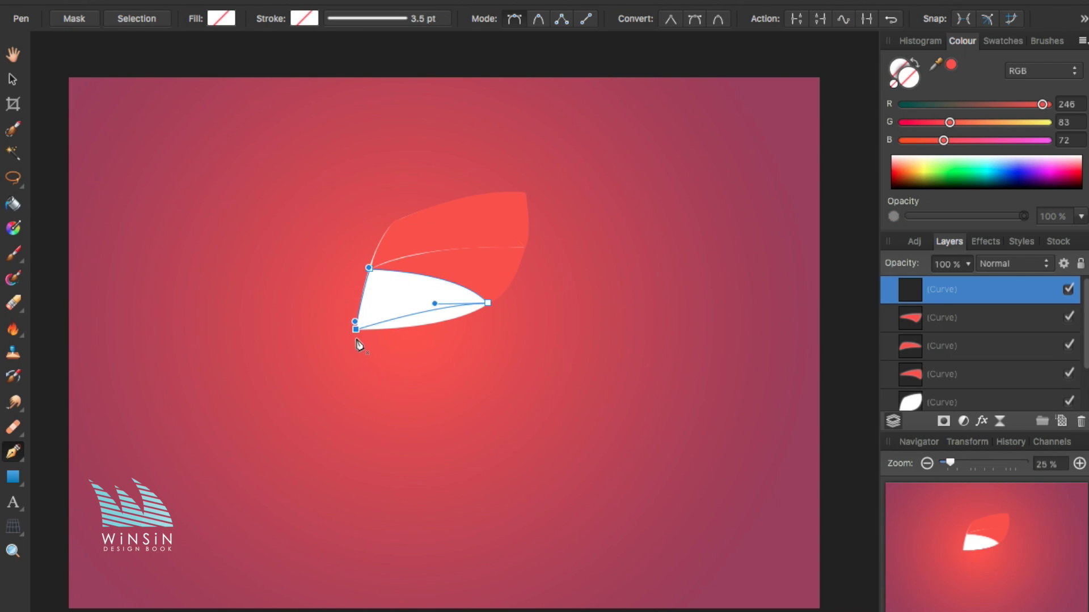
pyautogui.press('v')
pyautogui.click(951, 64)
pyautogui.click(971, 347)
# - Select all the leaf's curves, recolour them orange, and zoom in to about 75%
pyautogui.moveTo(838, 108); pyautogui.dragTo(469, 278)
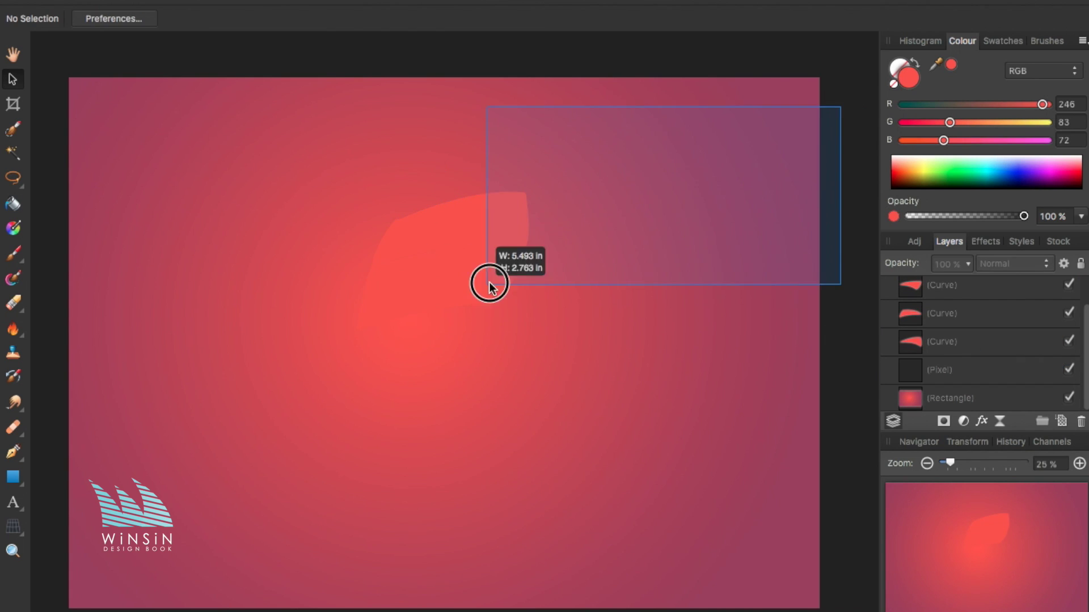
pyautogui.moveTo(944, 122); pyautogui.dragTo(966, 122)
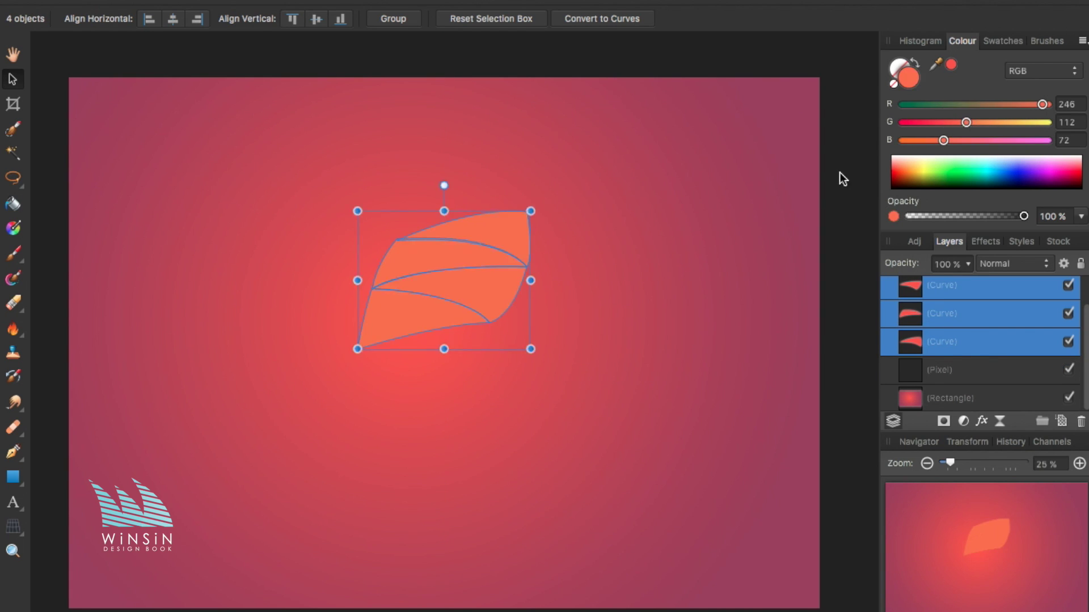
pyautogui.click(646, 243)
pyautogui.scroll(3, 646, 243)
# - Give the top stripe a horizontal orange-to-red linear gradient
pyautogui.click(567, 102)
pyautogui.press('g')
pyautogui.moveTo(628, 134); pyautogui.dragTo(278, 121)
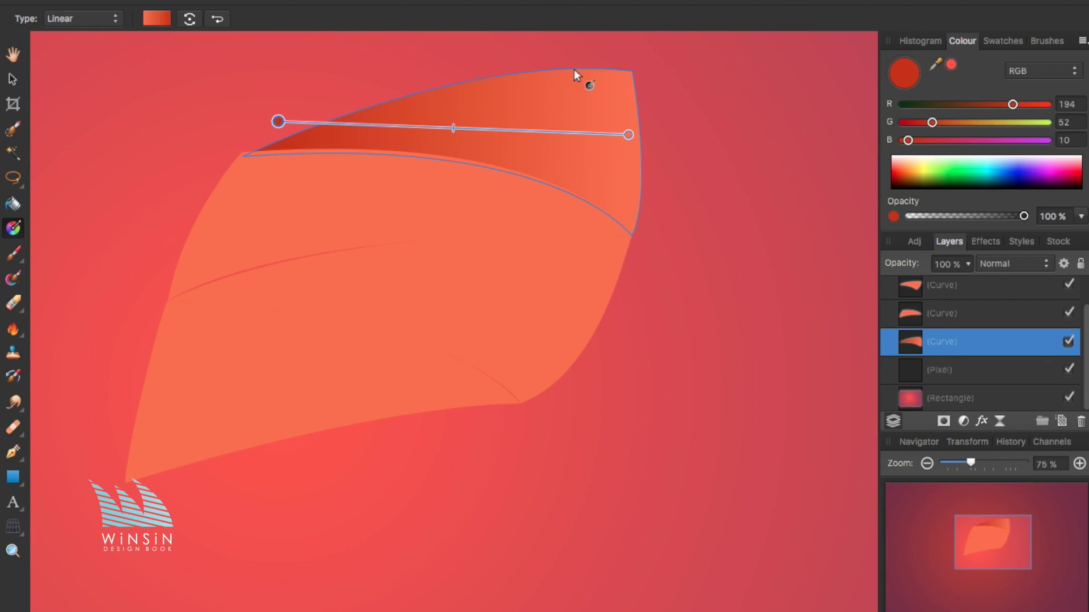
pyautogui.moveTo(627, 134)
pyautogui.mouseDown()
pyautogui.moveTo(189, 95)
pyautogui.moveTo(723, 104)
pyautogui.moveTo(641, 115)
pyautogui.mouseUp()
pyautogui.moveTo(965, 121); pyautogui.dragTo(944, 122)
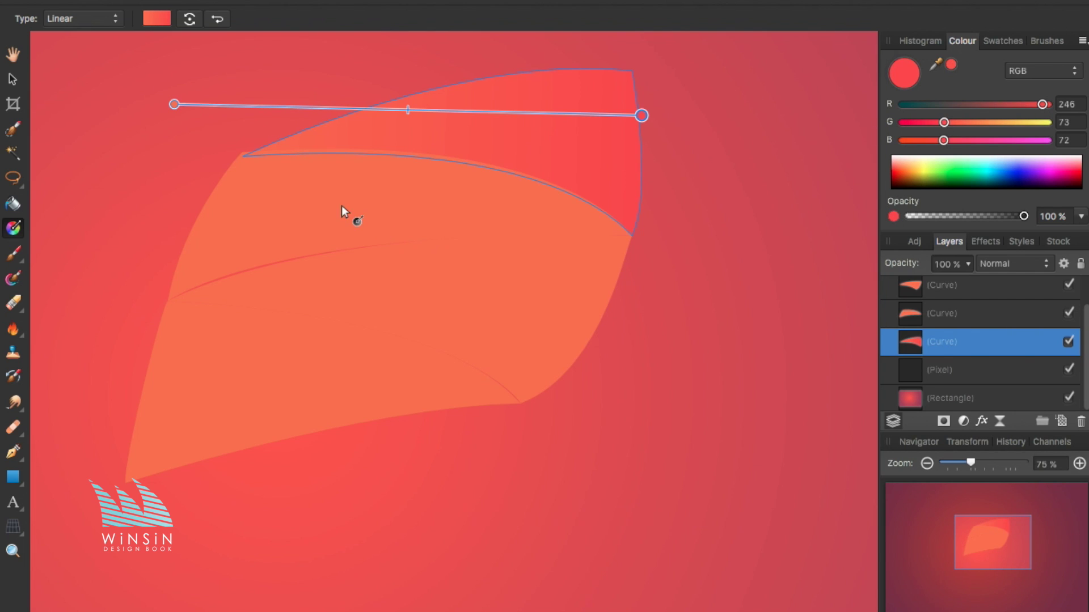
pyautogui.press('v')
pyautogui.press('a')
pyautogui.click(240, 156)
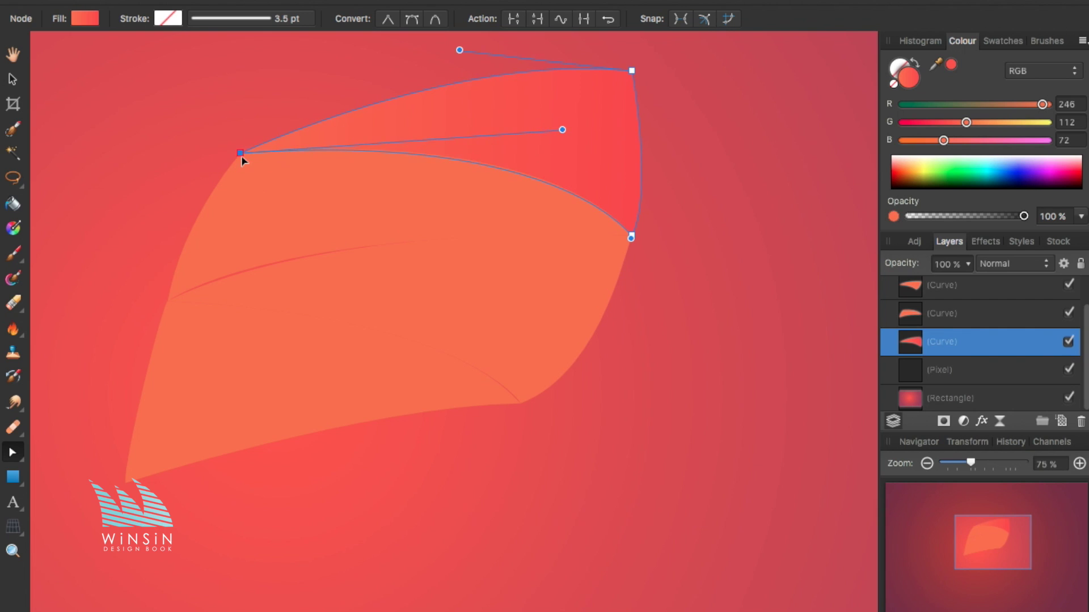
# - Nudge a stripe's top-left node and lay a linear gradient across it
pyautogui.press('v')
pyautogui.rightClick(488, 134)
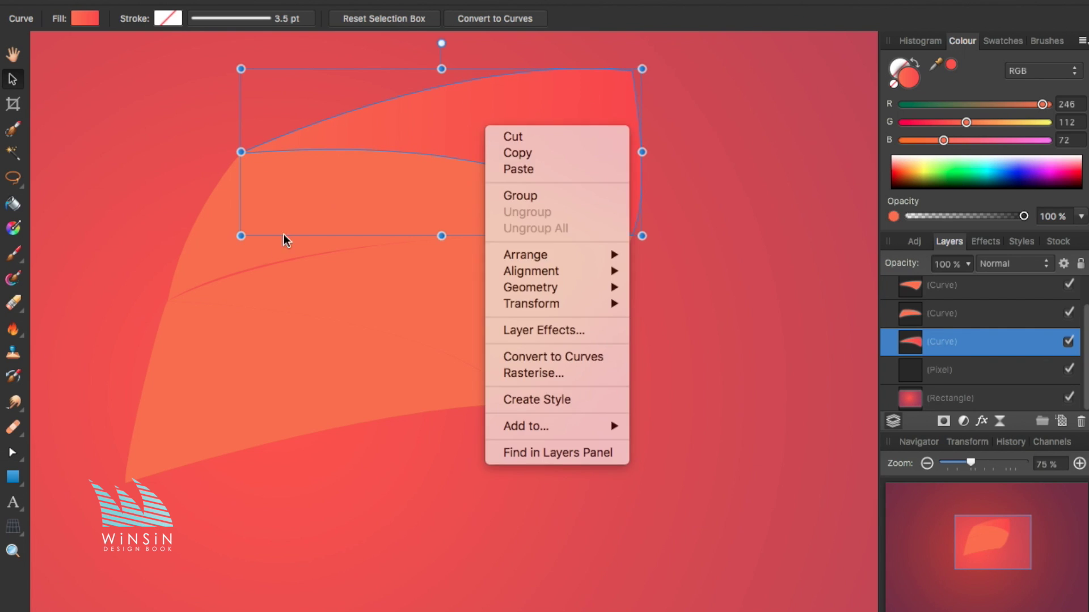
pyautogui.click(264, 253)
pyautogui.press('a')
pyautogui.moveTo(242, 152); pyautogui.dragTo(244, 152)
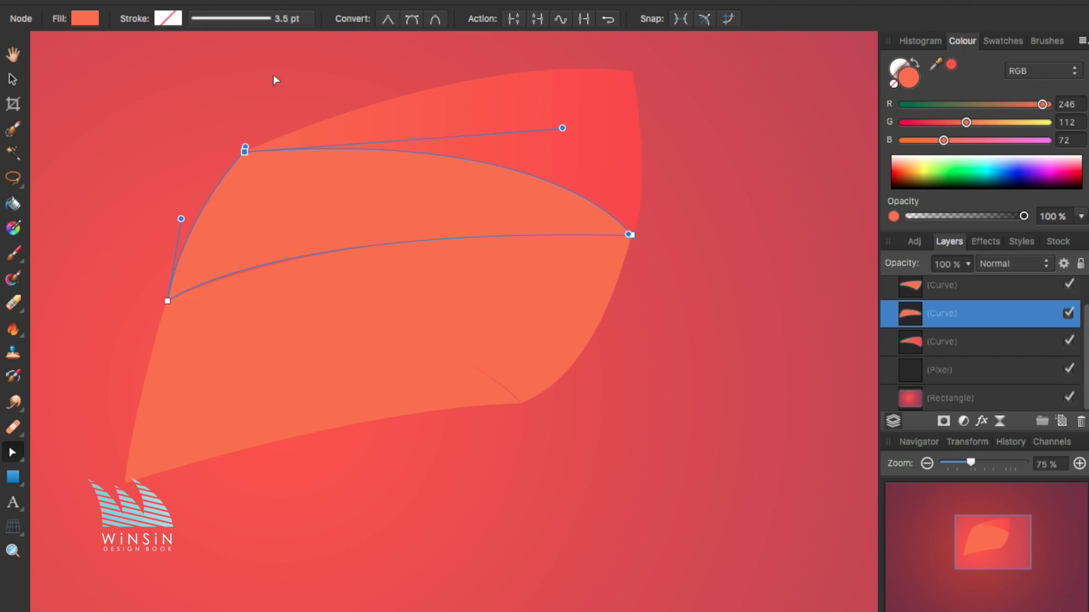
pyautogui.click(301, 224)
pyautogui.click(353, 248)
pyautogui.press('g')
pyautogui.moveTo(275, 221)
pyautogui.mouseDown()
pyautogui.moveTo(617, 216)
pyautogui.moveTo(192, 172)
pyautogui.moveTo(224, 214)
pyautogui.moveTo(795, 233)
pyautogui.mouseUp()
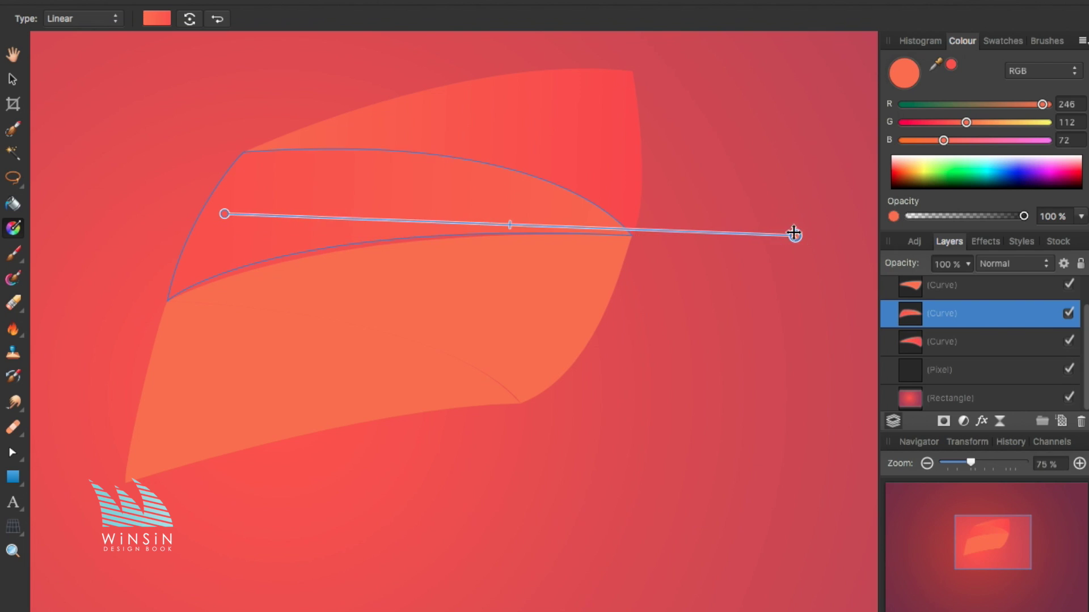
# - Apply a new, lighter linear gradient across the top stripe
pyautogui.click(446, 281)
pyautogui.press('v')
pyautogui.press('a')
pyautogui.click(379, 241)
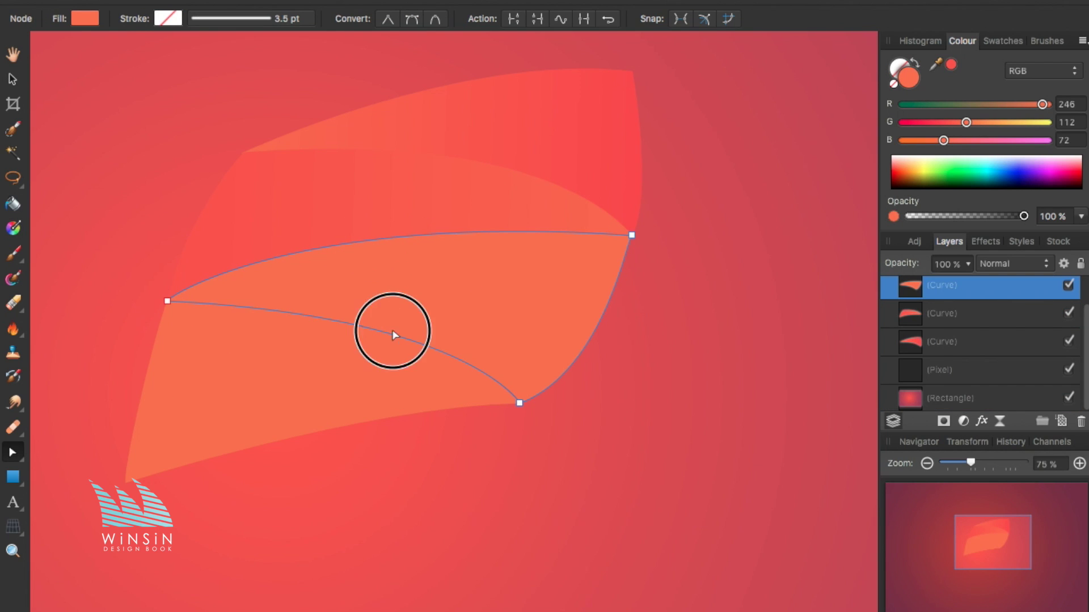
pyautogui.click(633, 237)
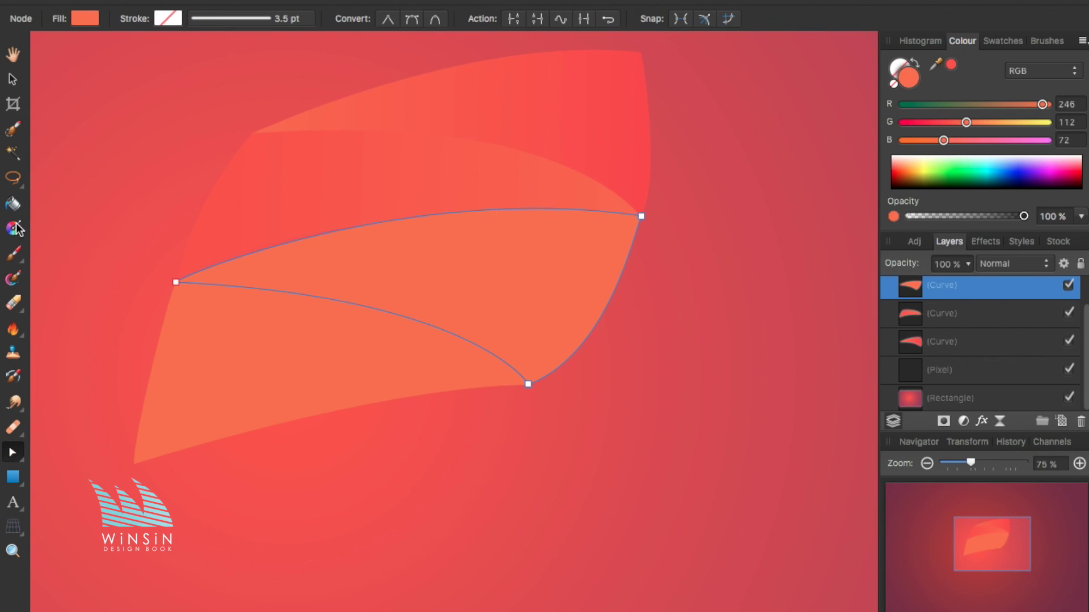
pyautogui.moveTo(695, 253)
pyautogui.mouseDown()
pyautogui.moveTo(549, 297)
pyautogui.moveTo(104, 260)
pyautogui.moveTo(612, 282)
pyautogui.moveTo(567, 278)
pyautogui.mouseUp()
pyautogui.moveTo(105, 262); pyautogui.dragTo(164, 255)
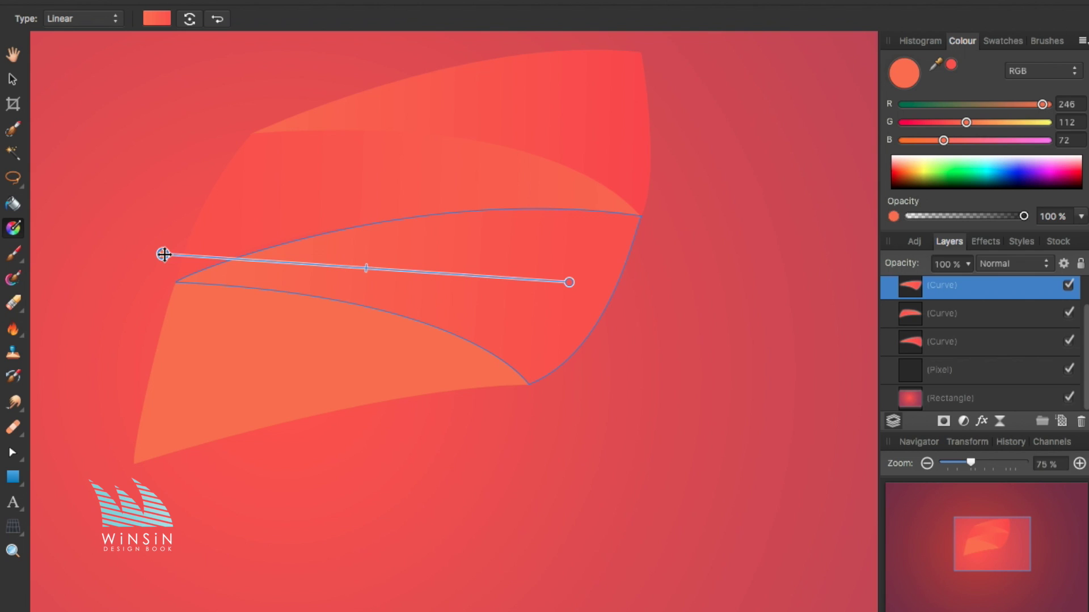
# - Give the lower stripe a linear gradient and raise its bottom-left node
pyautogui.click(226, 354)
pyautogui.moveTo(199, 322)
pyautogui.mouseDown()
pyautogui.moveTo(508, 360)
pyautogui.moveTo(620, 386)
pyautogui.mouseUp()
pyautogui.click(432, 425)
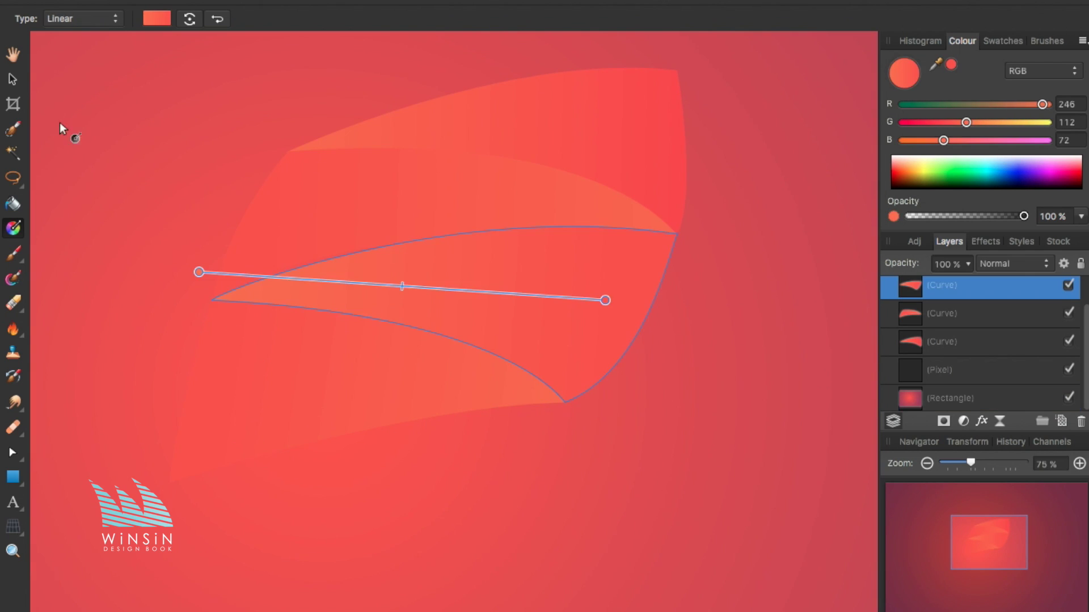
pyautogui.press('a')
pyautogui.click(347, 338)
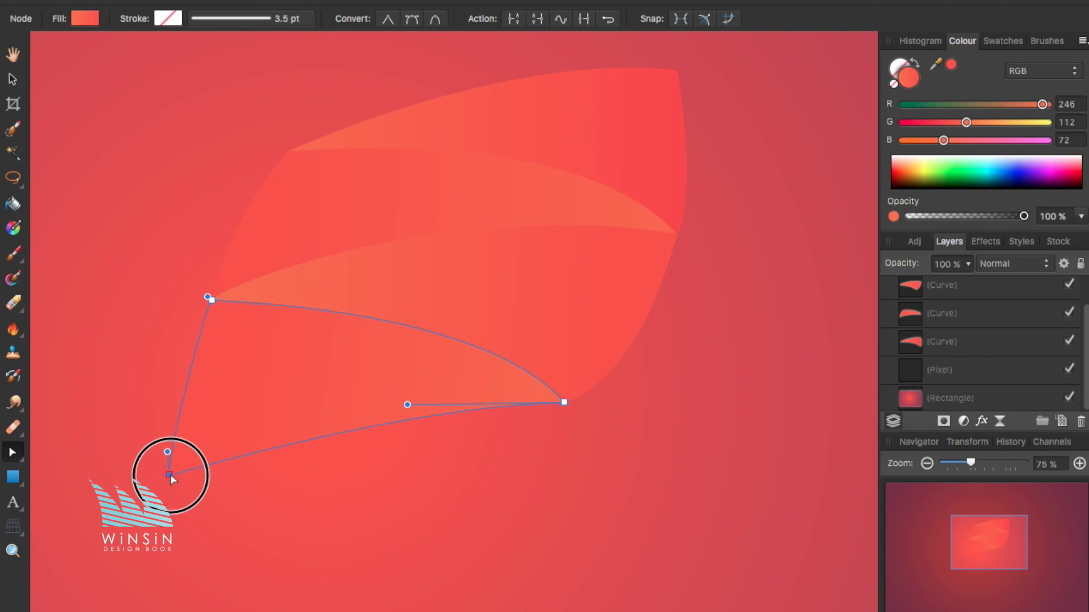
pyautogui.moveTo(170, 477); pyautogui.dragTo(173, 463)
pyautogui.click(304, 477)
# - Add an outer shadow with a soft blur radius to the third stripe
pyautogui.hotkey('ctrl', '-')
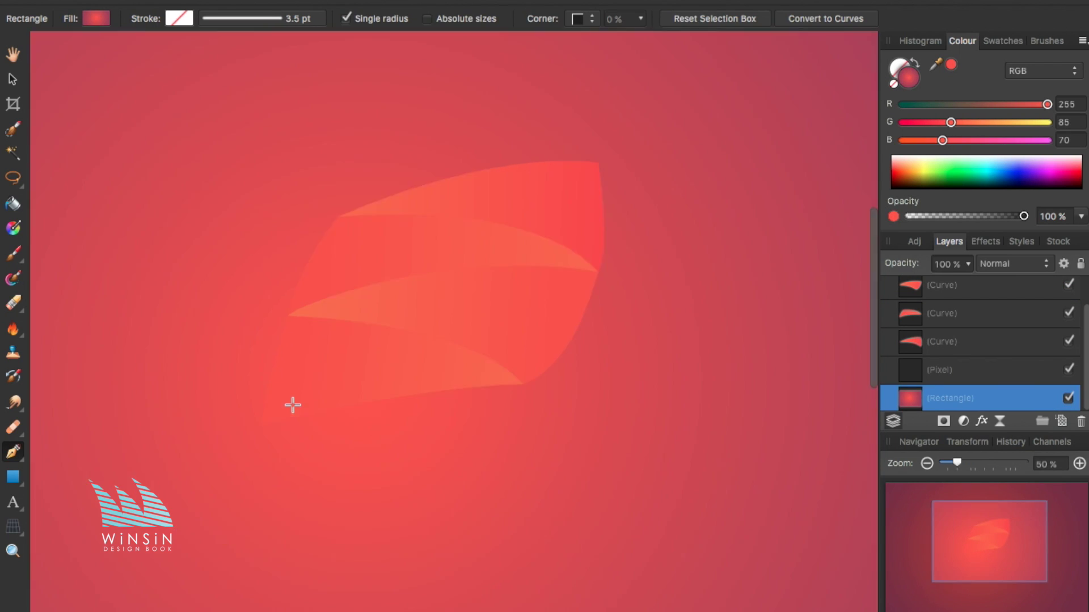
pyautogui.click(475, 185)
pyautogui.press('v')
pyautogui.click(984, 241)
pyautogui.scroll(-3, 964, 318)
pyautogui.click(909, 290)
pyautogui.moveTo(928, 371)
pyautogui.mouseDown()
pyautogui.moveTo(991, 392)
pyautogui.moveTo(944, 402)
pyautogui.mouseUp()
# - Bring the top stripe to the front and set its shadow offset to 15.8 px
pyautogui.scroll(-1, 964, 368)
pyautogui.moveTo(967, 332); pyautogui.dragTo(984, 336)
pyautogui.rightClick(546, 164)
pyautogui.click(758, 288)
pyautogui.moveTo(991, 352); pyautogui.dragTo(978, 353)
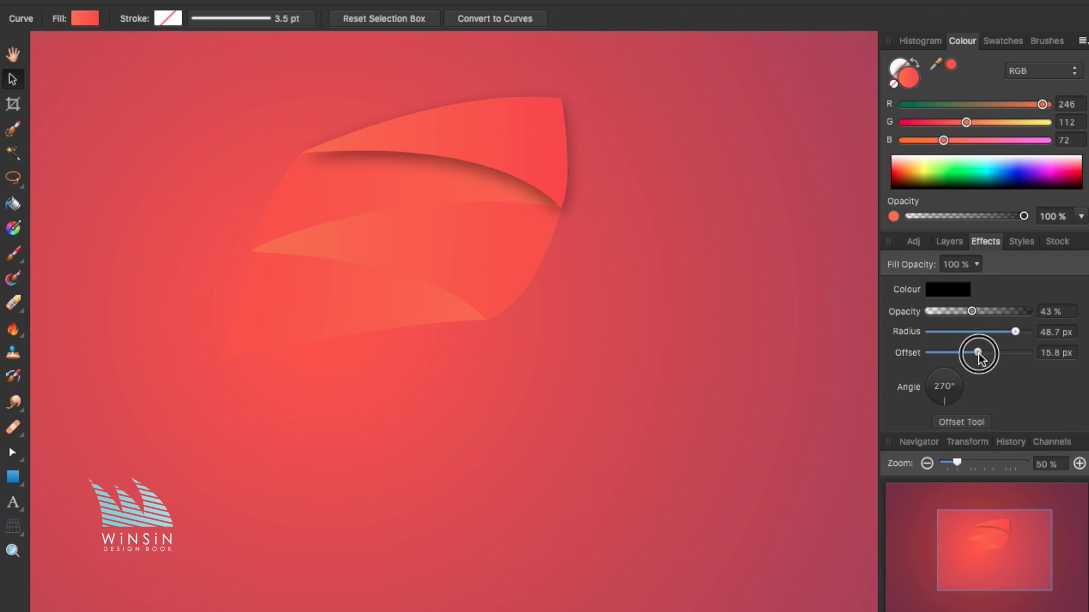
# - Add the second and third stripes to the selection and open their arrange options
pyautogui.keyDown('shift'); pyautogui.click(278, 210); pyautogui.keyUp('shift')
pyautogui.rightClick(278, 209)
pyautogui.press('Escape')
pyautogui.scroll(1, 937, 326)
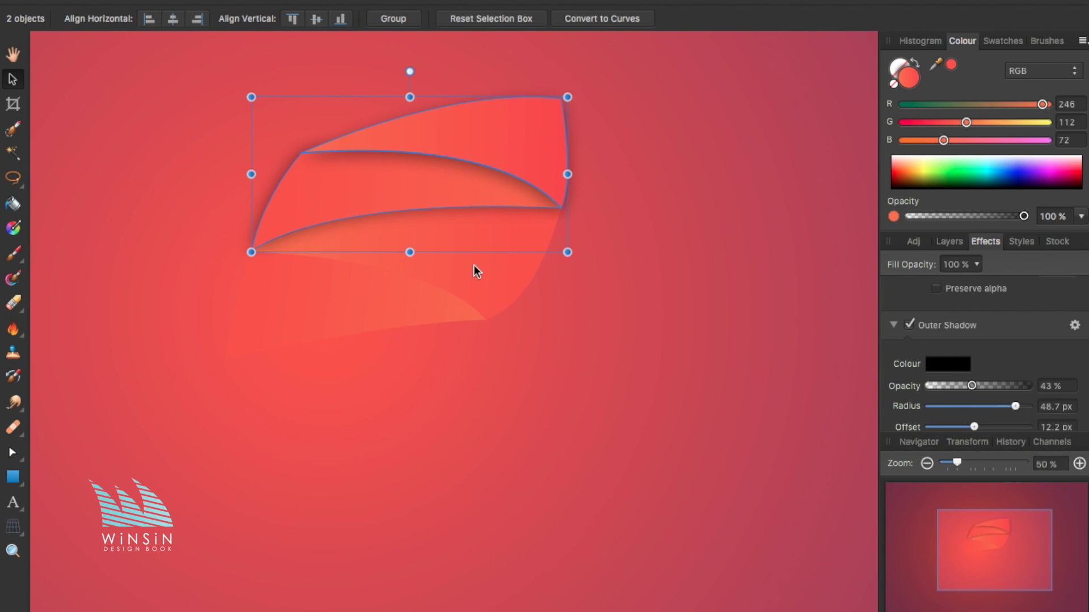
pyautogui.keyDown('shift'); pyautogui.click(475, 271); pyautogui.keyUp('shift')
pyautogui.rightClick(475, 271)
pyautogui.press('Escape')
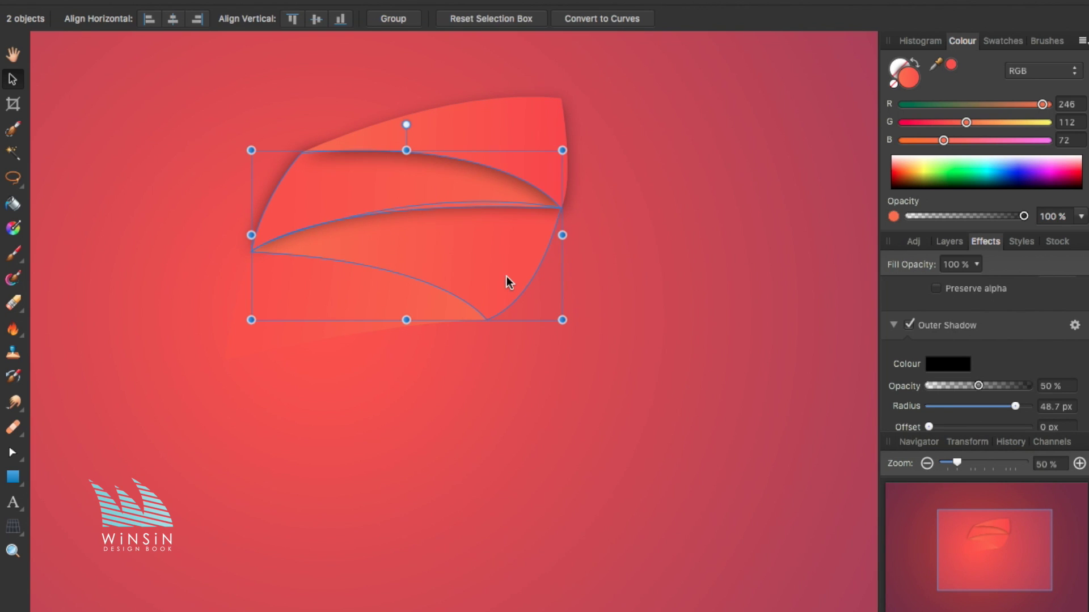
# - Reshape the middle stripe by pulling its left node's handle
pyautogui.click(506, 276)
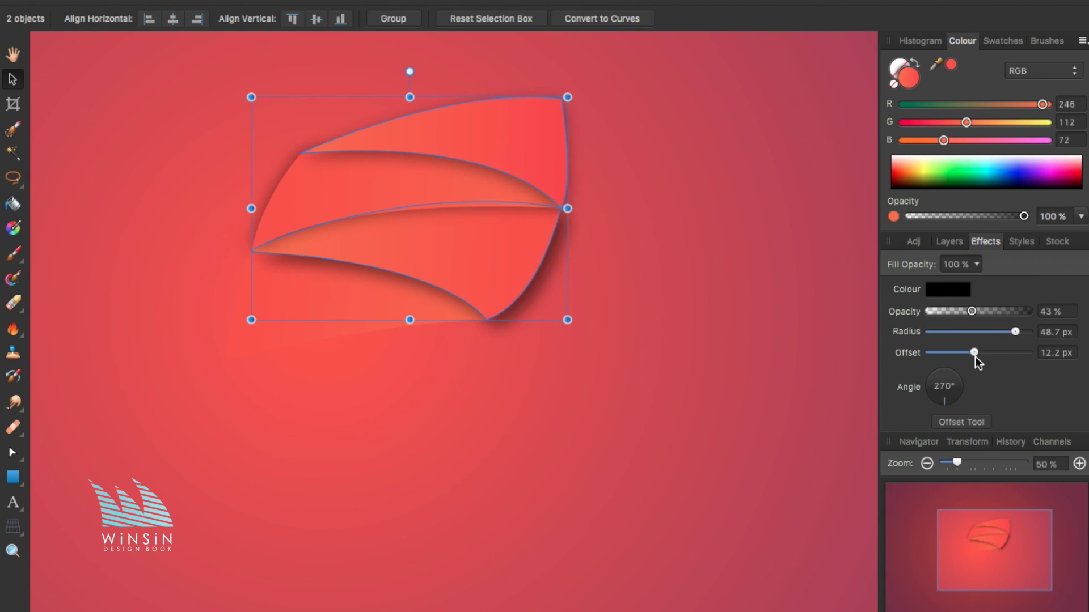
pyautogui.click(296, 306)
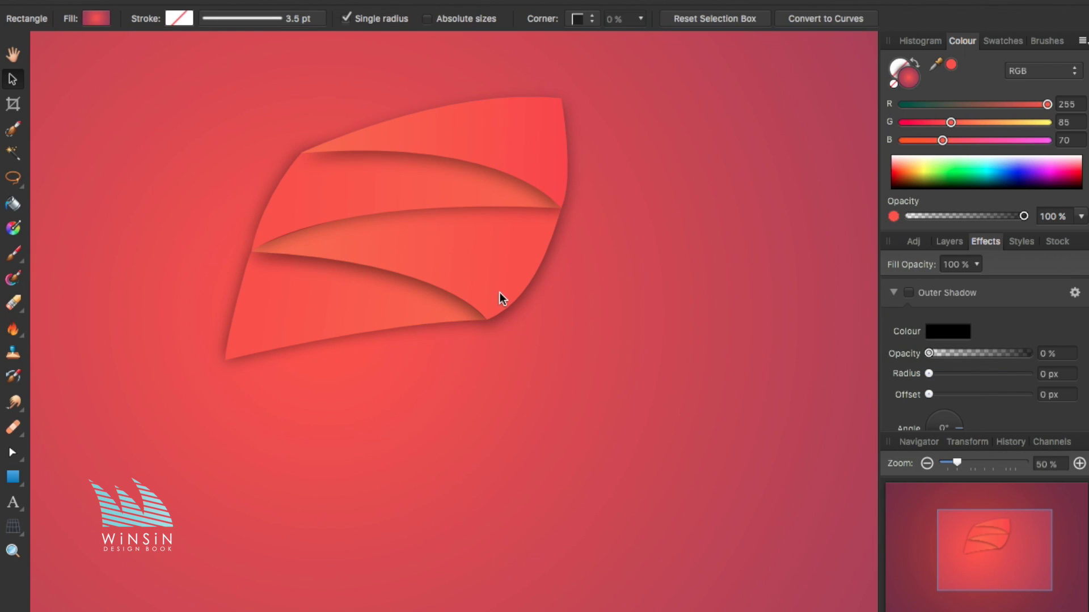
pyautogui.press('a')
pyautogui.click(499, 292)
pyautogui.moveTo(448, 262); pyautogui.dragTo(403, 259)
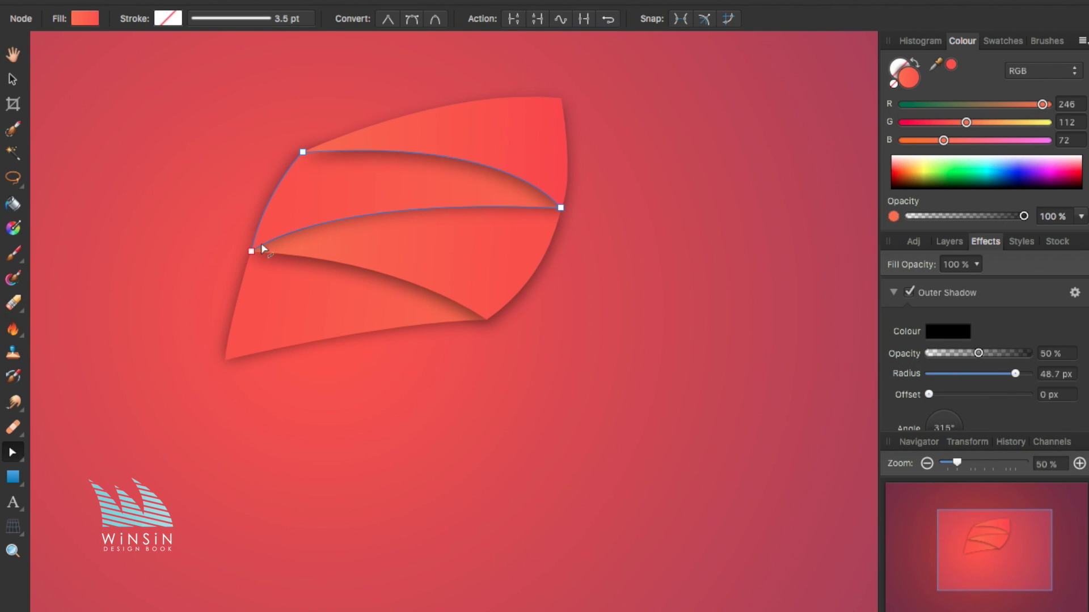
# - Draw a closed curved stem below the leaf's lower-left tip, filled orange
pyautogui.press('p')
pyautogui.hotkey('ctrl', '-')
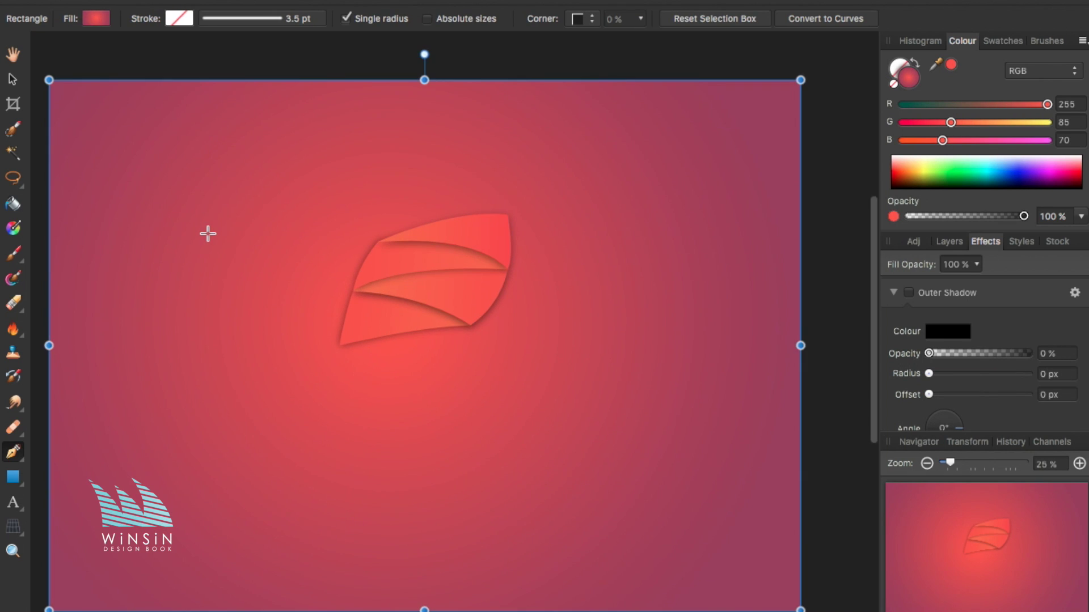
pyautogui.click(390, 325)
pyautogui.moveTo(326, 419); pyautogui.dragTo(319, 468)
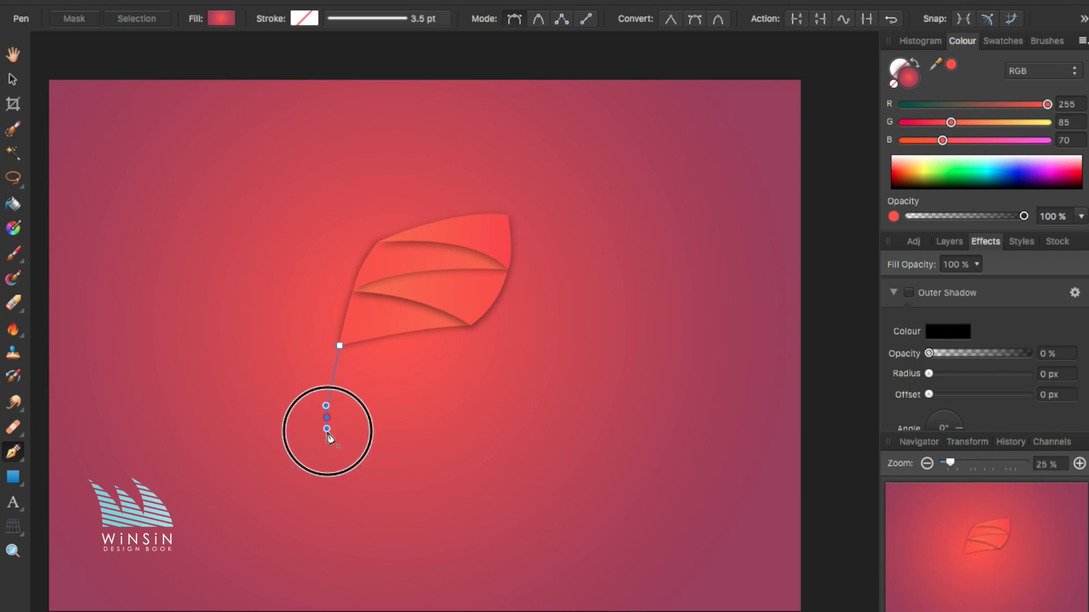
pyautogui.moveTo(377, 392); pyautogui.dragTo(398, 315)
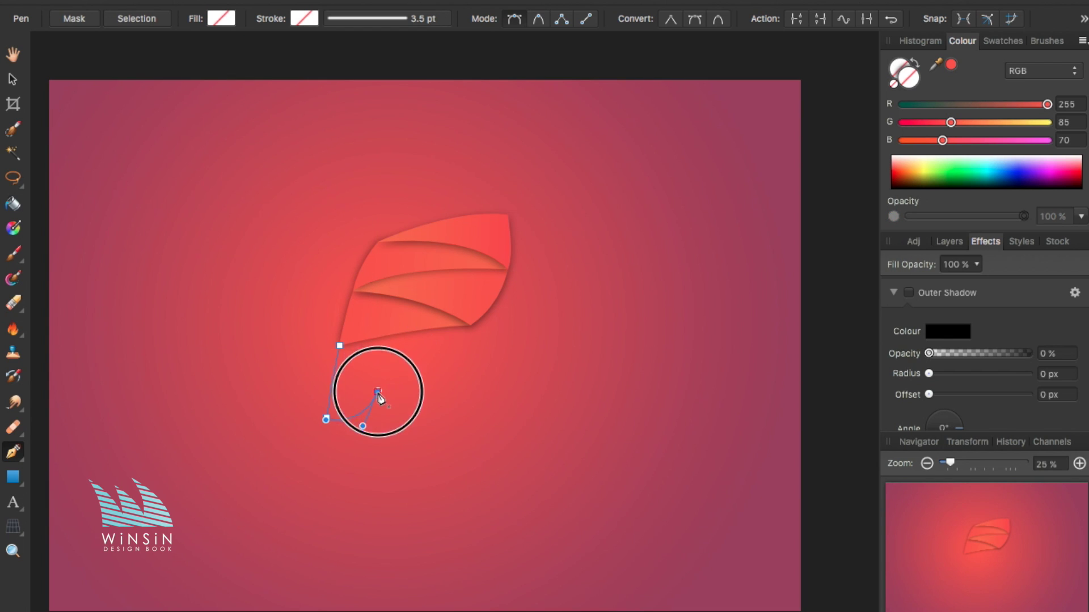
pyautogui.click(339, 346)
pyautogui.press('v')
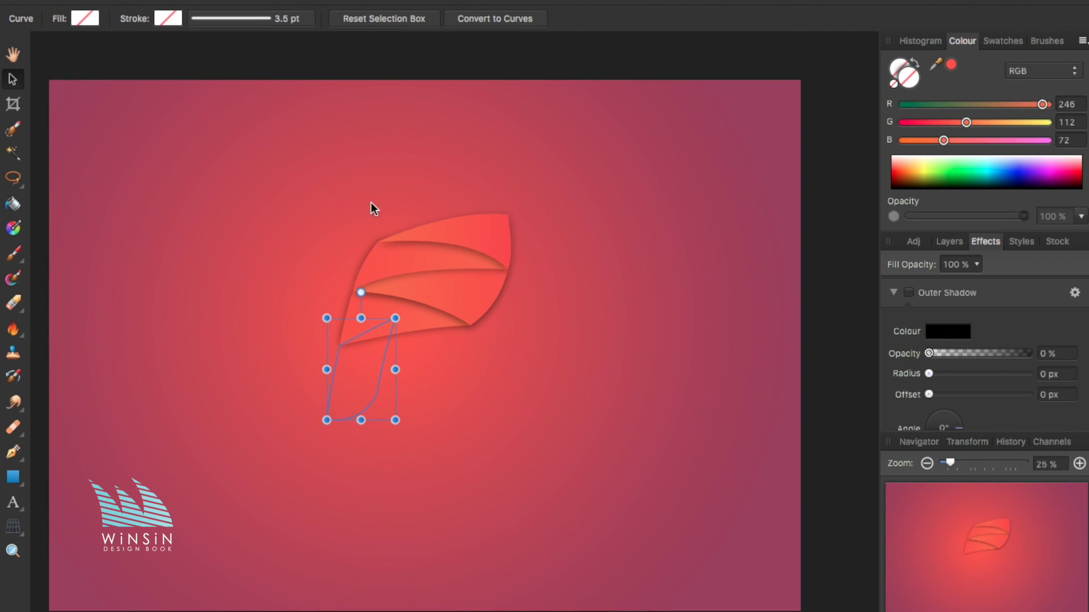
pyautogui.click(967, 122)
pyautogui.moveTo(959, 122); pyautogui.dragTo(960, 122)
# - Lengthen the stem by lowering its bottom nodes, then begin an outline path at the leaf's top-left
pyautogui.press('a')
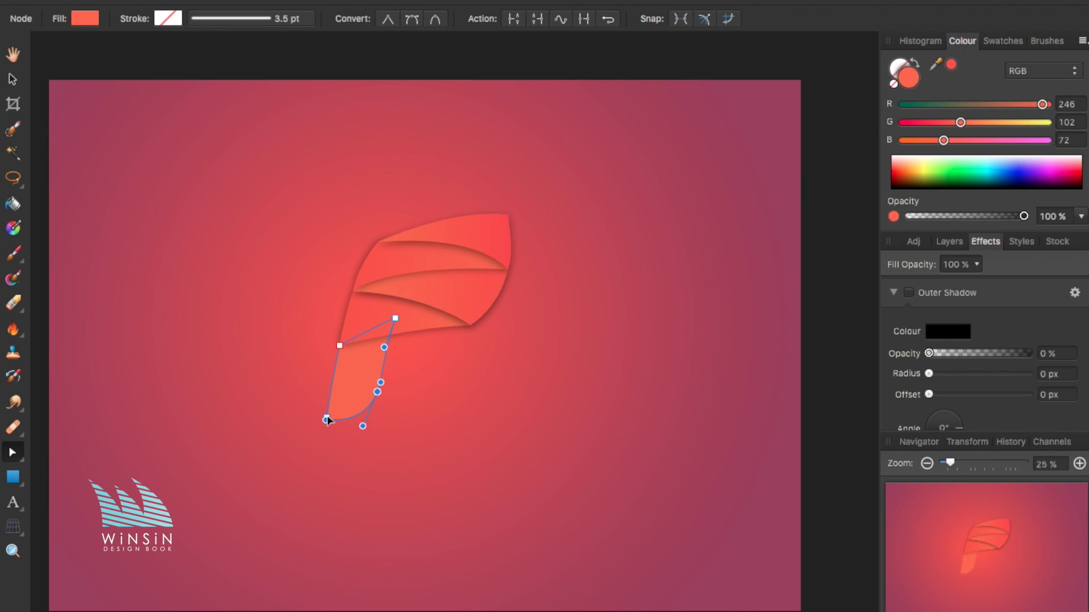
pyautogui.moveTo(327, 419); pyautogui.dragTo(327, 435)
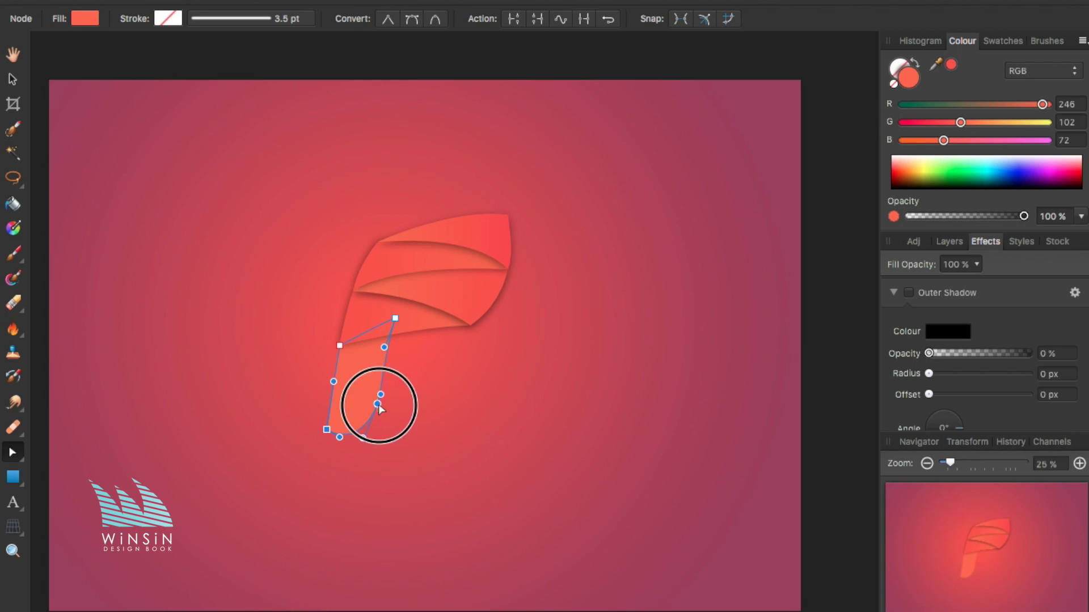
pyautogui.click(269, 295)
pyautogui.press('p')
pyautogui.moveTo(377, 241); pyautogui.dragTo(413, 207)
# - Trace a closed outline path around the leaf and down to the stem's bottom
pyautogui.moveTo(507, 214); pyautogui.dragTo(541, 232)
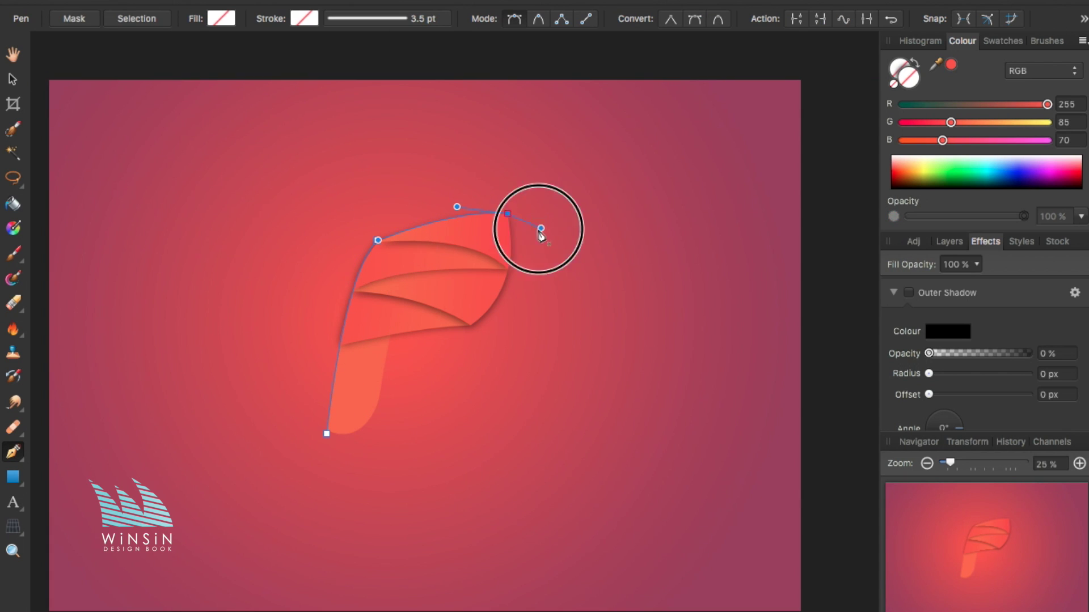
pyautogui.moveTo(469, 325)
pyautogui.mouseDown()
pyautogui.moveTo(414, 369)
pyautogui.moveTo(381, 343)
pyautogui.mouseUp()
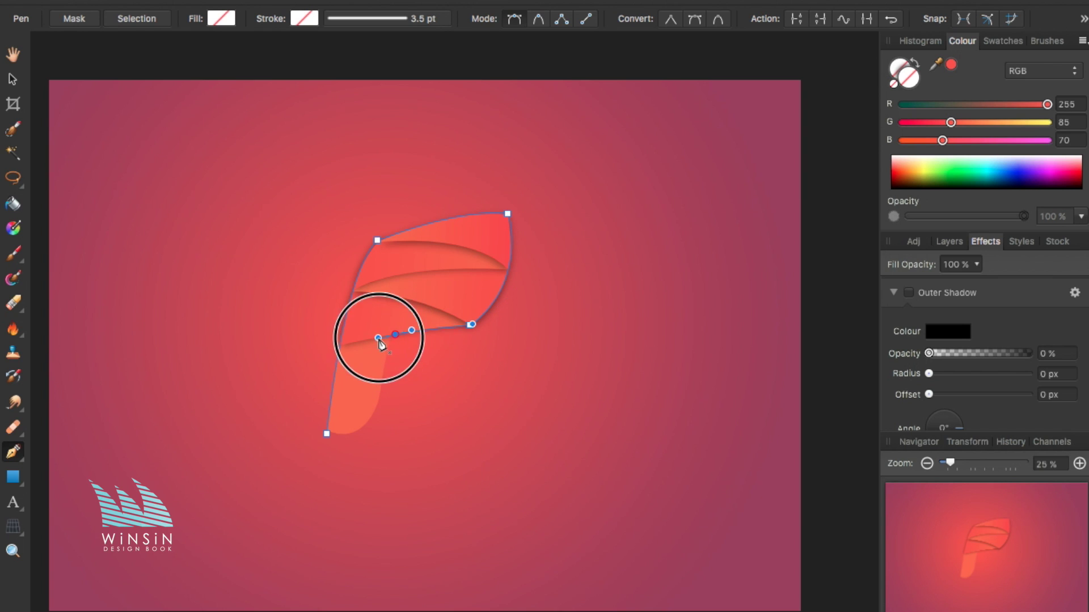
pyautogui.moveTo(327, 434); pyautogui.dragTo(279, 426)
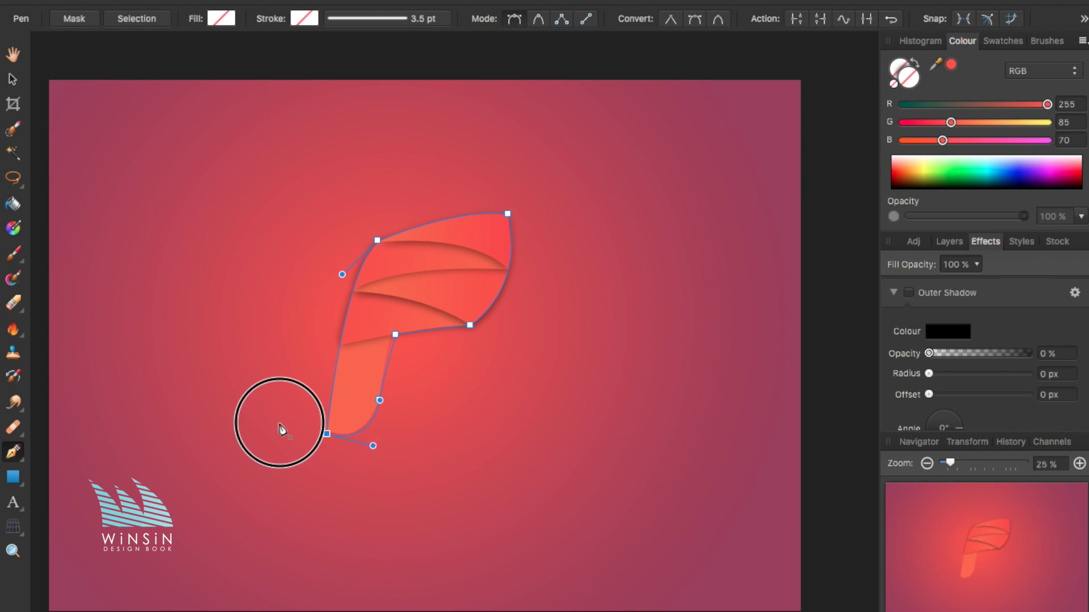
pyautogui.press('v')
# - Give the outline a white, brush-style stroke tapered by a U-shaped pressure curve
pyautogui.click(911, 168)
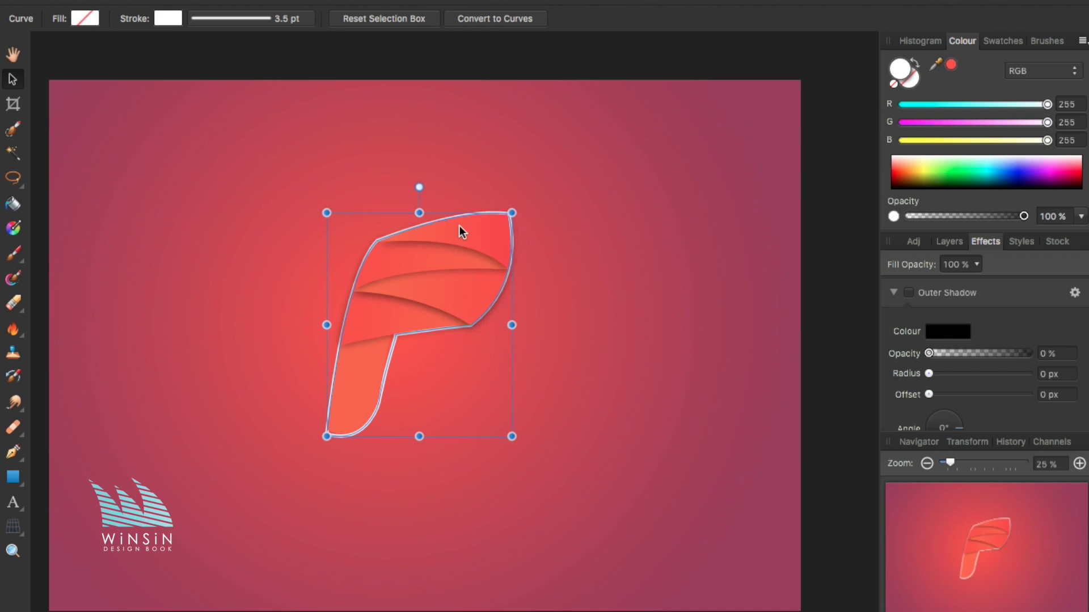
pyautogui.click(250, 18)
pyautogui.click(312, 195)
pyautogui.moveTo(284, 207); pyautogui.dragTo(285, 289)
pyautogui.moveTo(382, 214)
pyautogui.mouseDown()
pyautogui.moveTo(386, 269)
pyautogui.moveTo(461, 272)
pyautogui.moveTo(432, 282)
pyautogui.mouseUp()
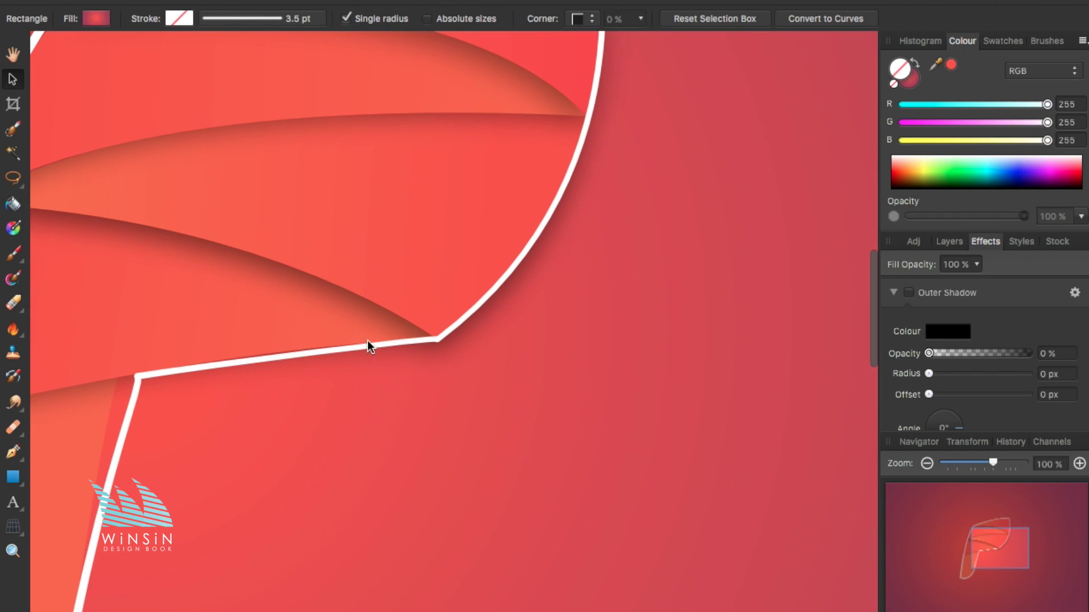
# - Zoom in on the P and delete the white outline's sharp top-left corner nodes
pyautogui.press('a')
pyautogui.click(126, 377)
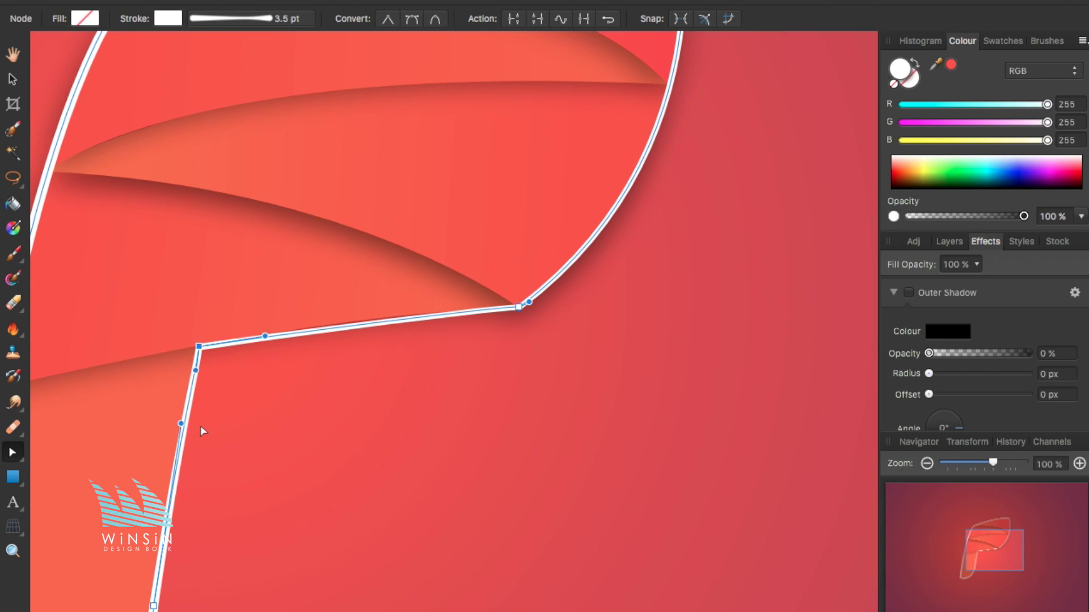
pyautogui.scroll(-5, 269, 395)
pyautogui.hscroll(-2, 270, 395)
pyautogui.click(235, 564)
pyautogui.click(267, 409)
pyautogui.scroll(2, 222, 476)
pyautogui.scroll(7, 221, 482)
pyautogui.click(257, 134)
pyautogui.click(292, 120)
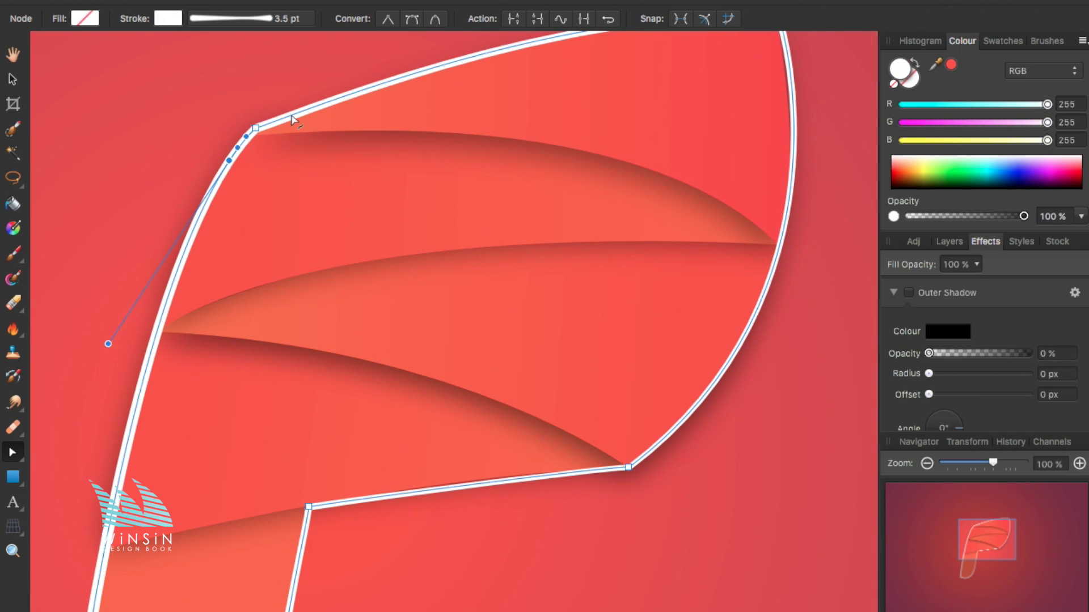
pyautogui.press('Delete')
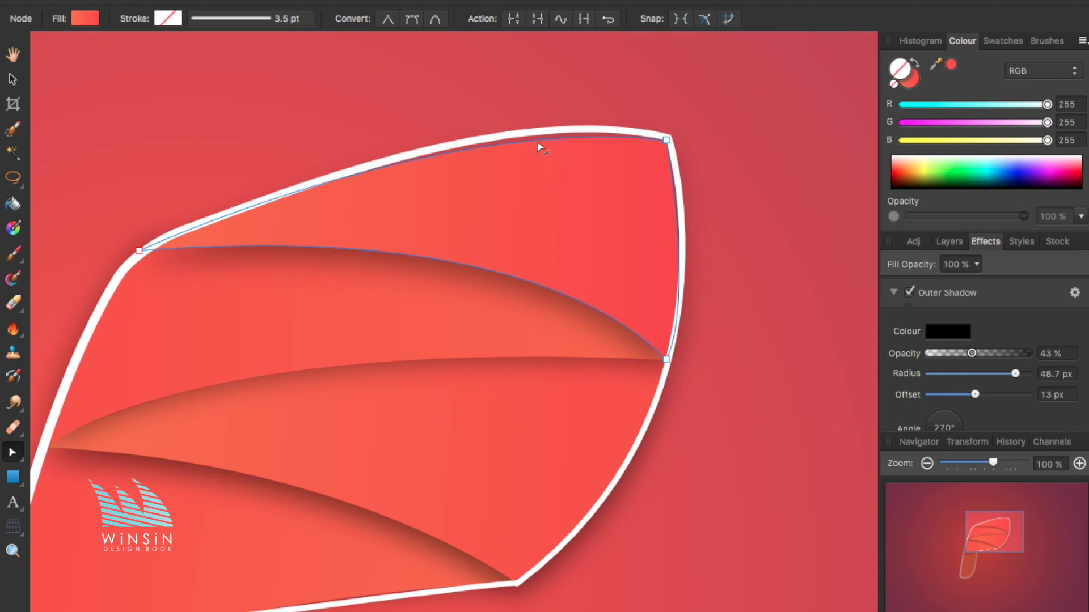
# - Straighten the outline's upper right side and add a node on the red curl's right edge
pyautogui.click(680, 198)
pyautogui.moveTo(661, 145); pyautogui.dragTo(679, 182)
pyautogui.click(664, 146)
pyautogui.click(675, 201)
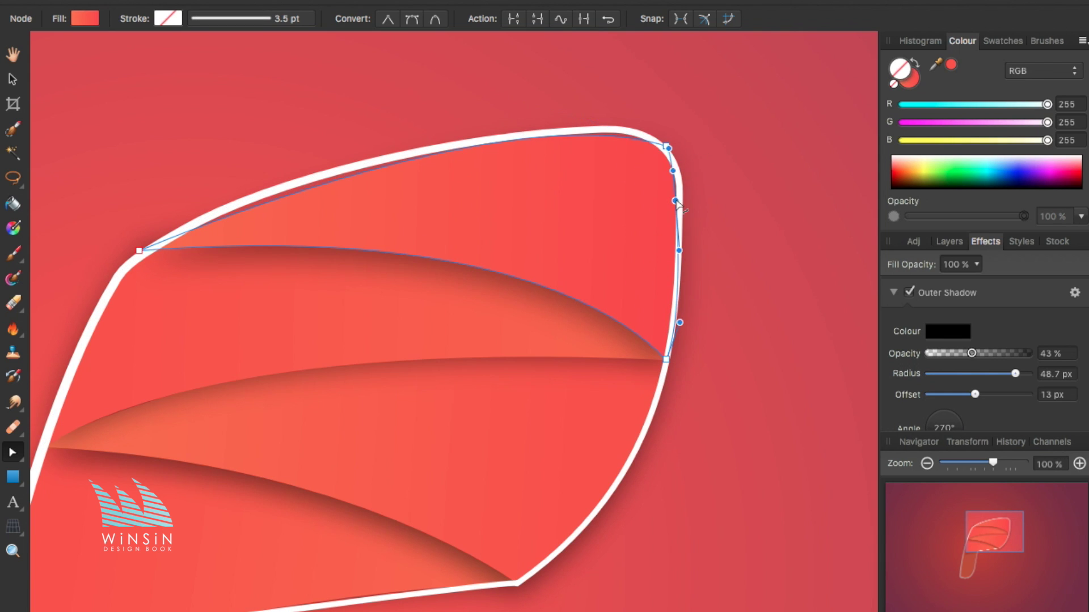
pyautogui.scroll(-5, 612, 227)
# - Reshape the outline curve near the inner corner and adjust the curl's lower end nodes
pyautogui.click(535, 401)
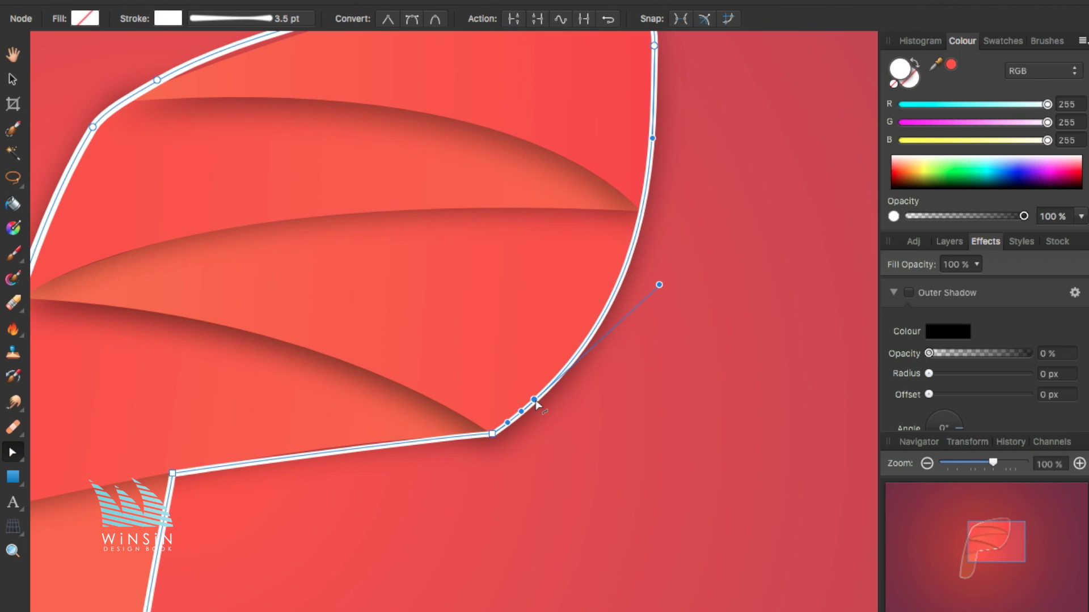
pyautogui.moveTo(496, 424); pyautogui.dragTo(559, 385)
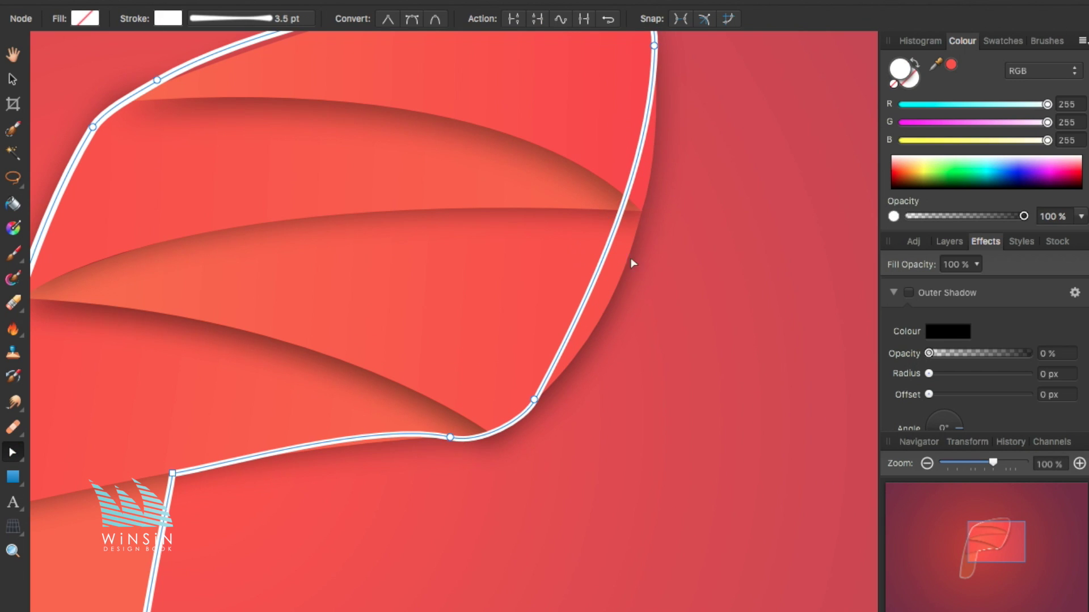
pyautogui.click(617, 280)
pyautogui.click(360, 450)
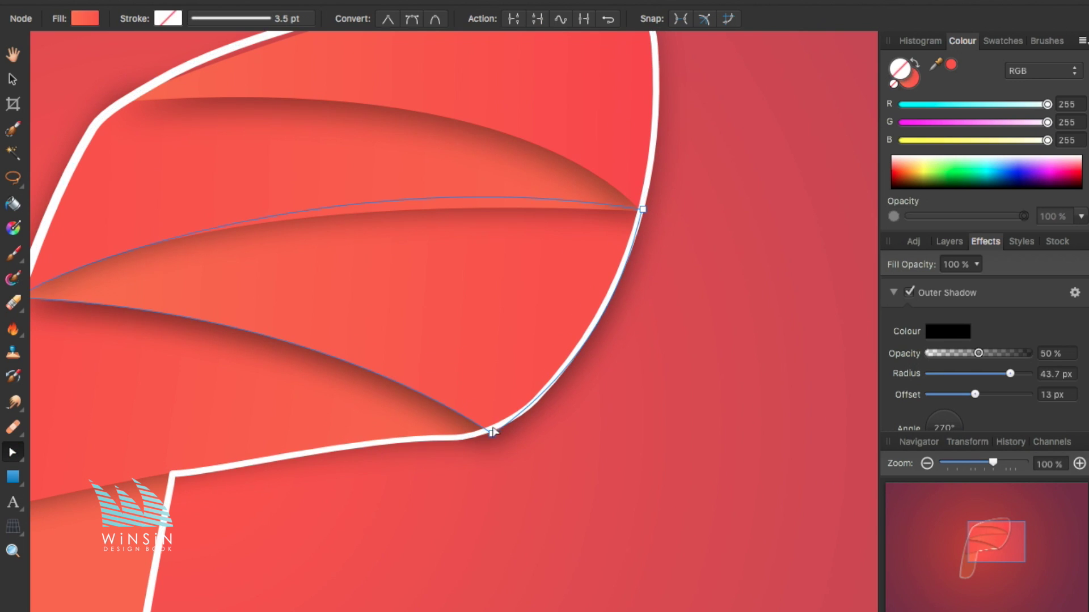
pyautogui.click(492, 432)
pyautogui.click(489, 435)
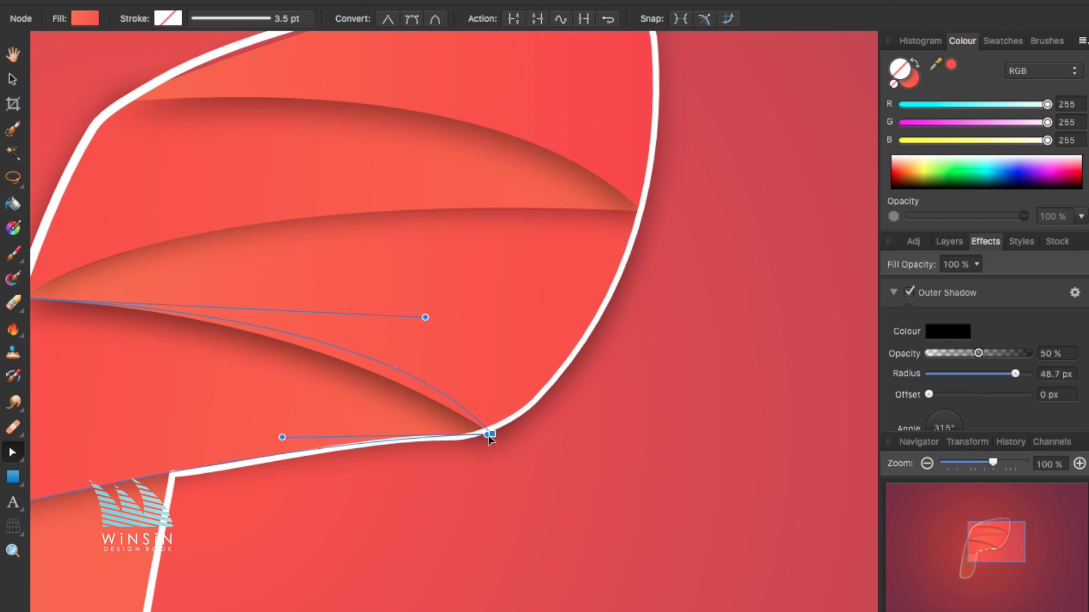
pyautogui.click(452, 440)
# - Thicken the P's white outline stroke to 5 pt
pyautogui.press('p')
pyautogui.hotkey('ctrl', '0')
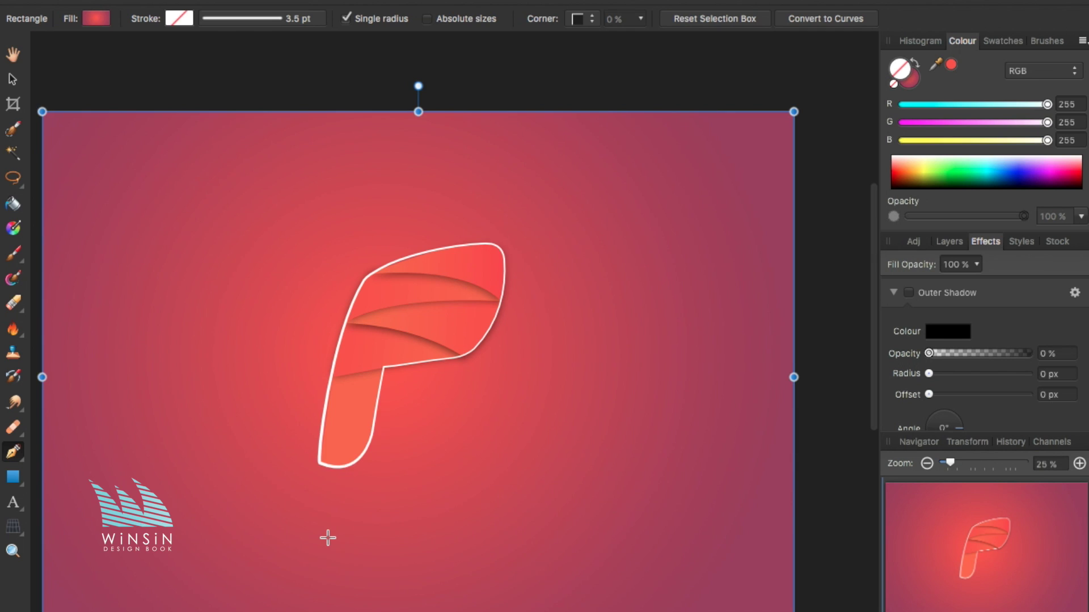
pyautogui.press('v')
pyautogui.click(397, 255)
pyautogui.click(258, 20)
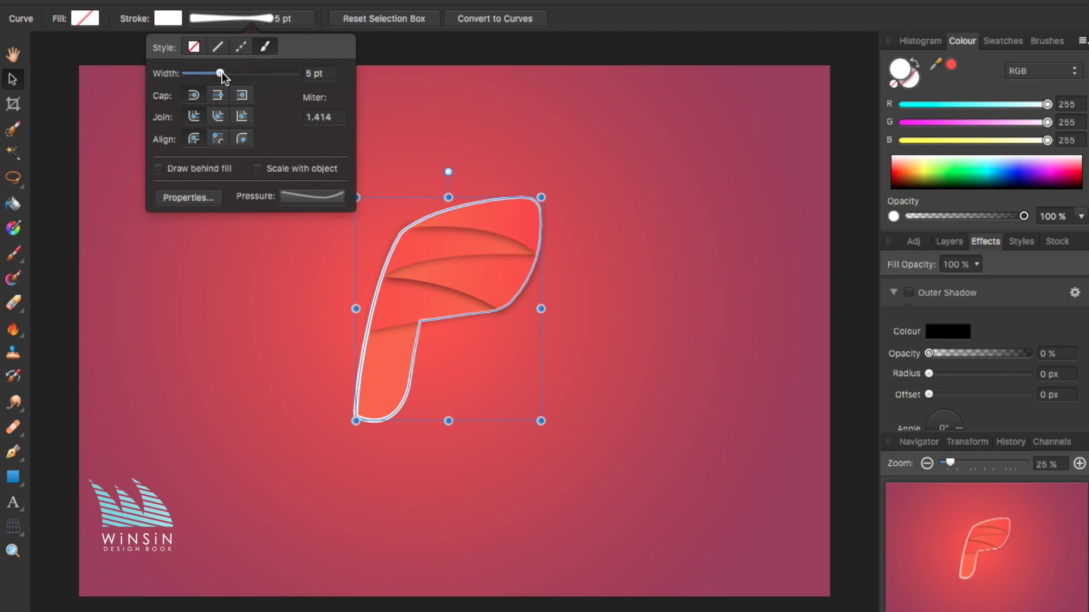
pyautogui.click(55, 152)
pyautogui.moveTo(62, 132); pyautogui.dragTo(664, 491)
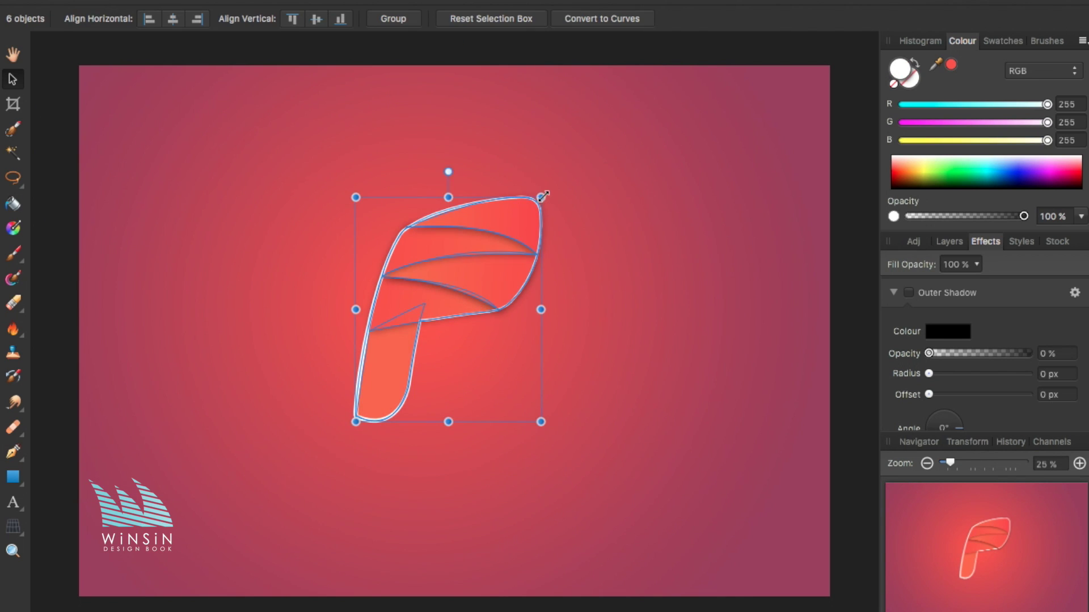
pyautogui.click(13, 328)
# - Run a linear red gradient down the P's lower stem and darken its colour
pyautogui.press('v')
pyautogui.click(397, 369)
pyautogui.click(14, 228)
pyautogui.moveTo(397, 320); pyautogui.dragTo(411, 378)
pyautogui.moveTo(333, 377)
pyautogui.mouseDown()
pyautogui.moveTo(414, 384)
pyautogui.moveTo(416, 316)
pyautogui.moveTo(381, 406)
pyautogui.mouseUp()
pyautogui.moveTo(950, 122); pyautogui.dragTo(935, 123)
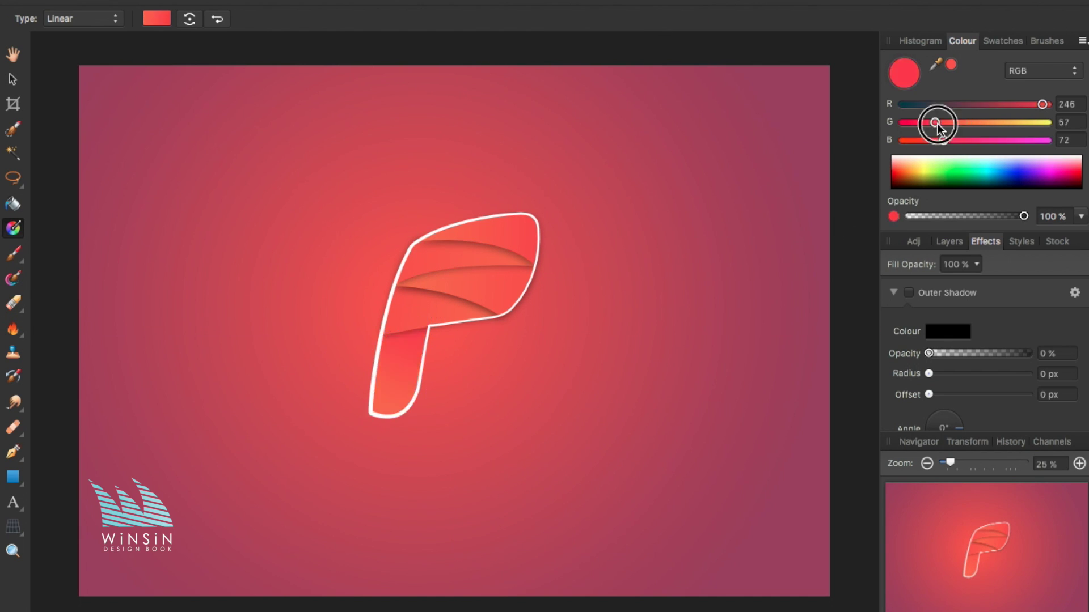
# - Select the P outline layer and reshape its bottom curve with the Node tool
pyautogui.press('v')
pyautogui.click(224, 267)
pyautogui.hotkey('ctrl', 'd')
pyautogui.scroll(3, 396, 389)
pyautogui.click(381, 446)
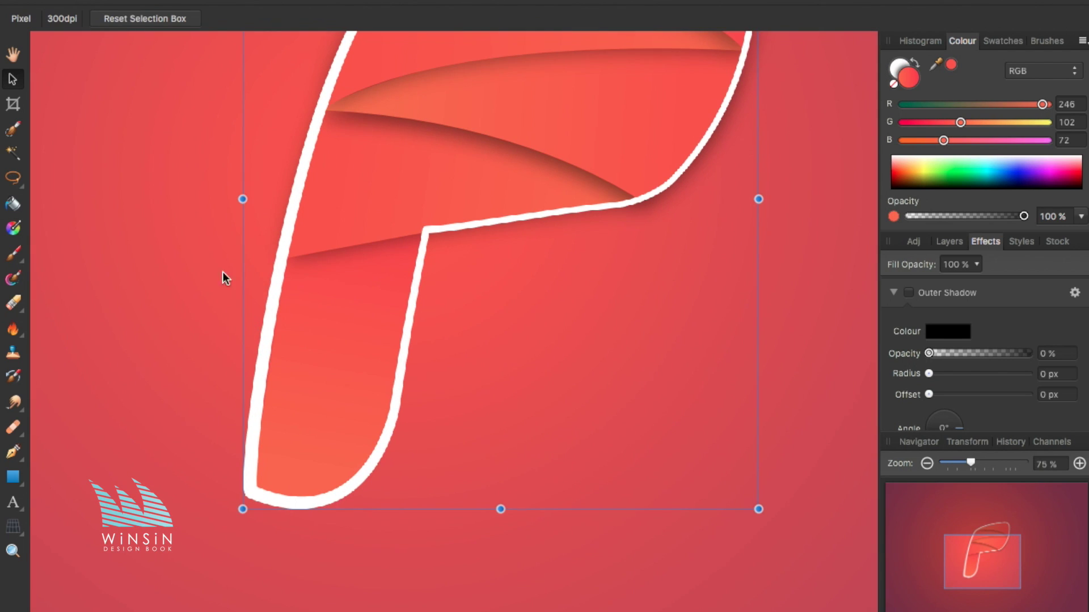
pyautogui.click(949, 241)
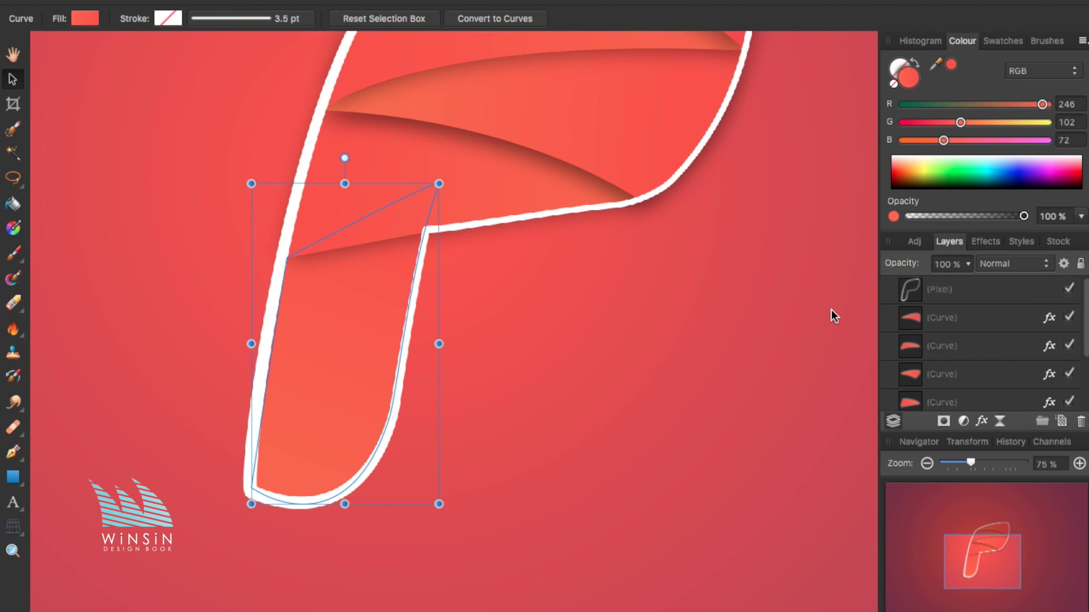
pyautogui.click(1022, 290)
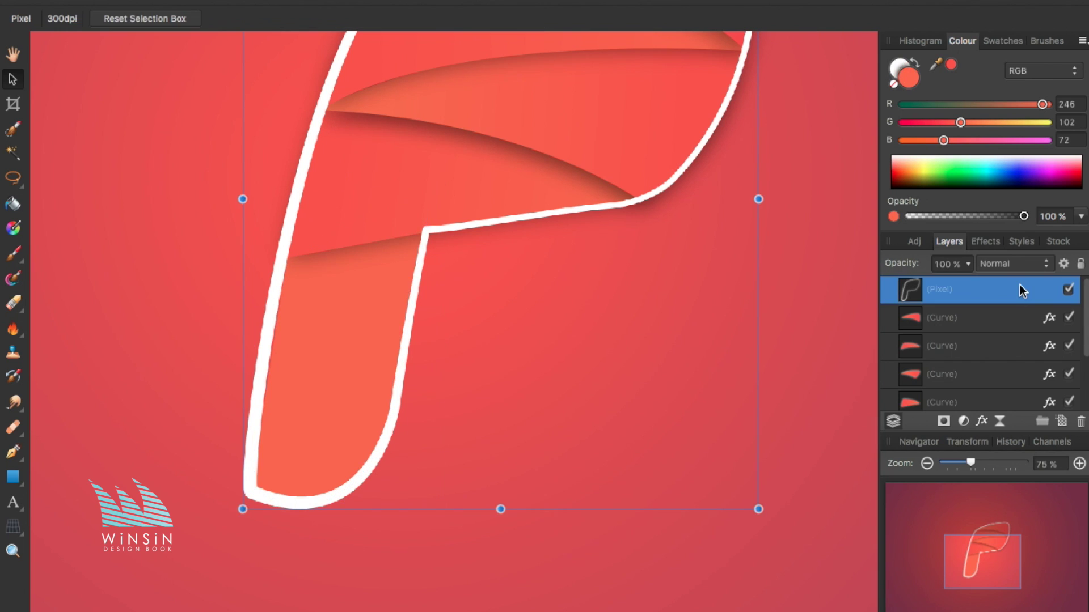
pyautogui.press('a')
pyautogui.click(255, 505)
pyautogui.moveTo(360, 563); pyautogui.dragTo(323, 452)
pyautogui.moveTo(303, 516); pyautogui.dragTo(391, 488)
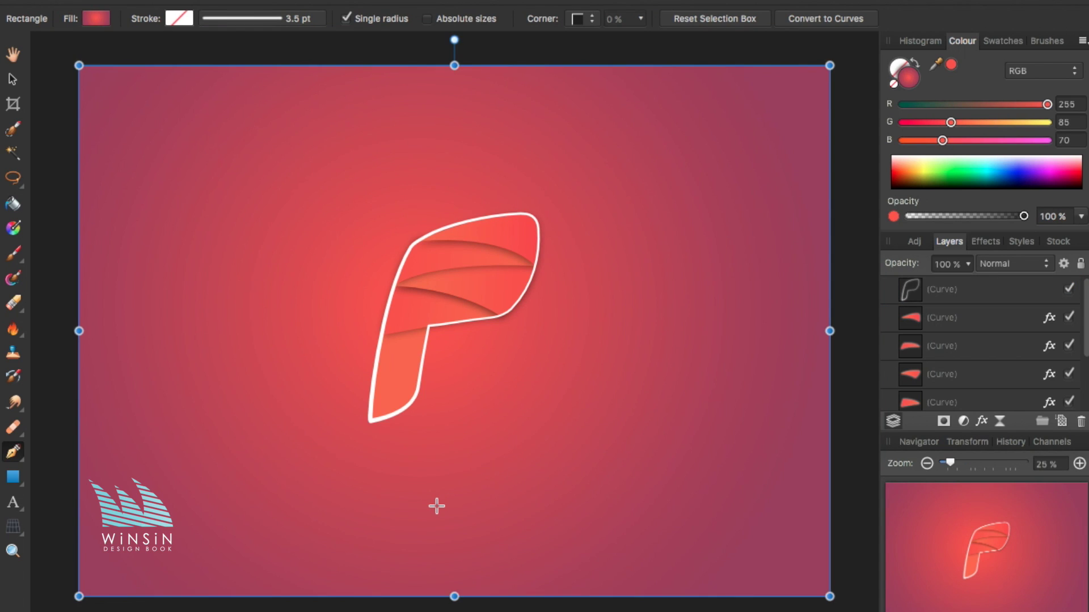
# - Move the P's inner corner node and round out the stem's lower curve
pyautogui.press('v')
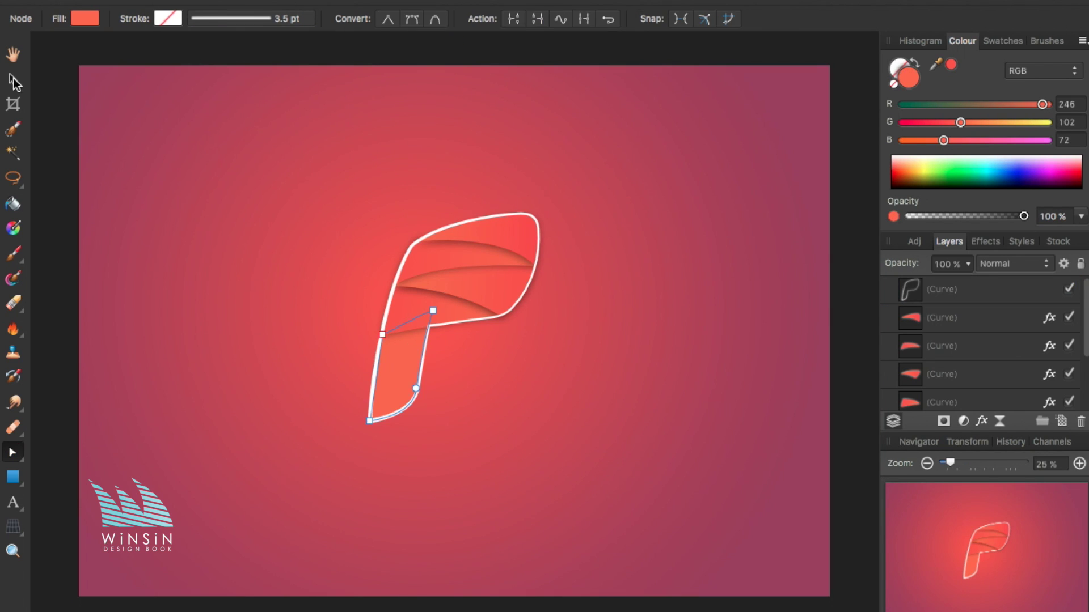
pyautogui.click(397, 424)
pyautogui.press('a')
pyautogui.click(370, 421)
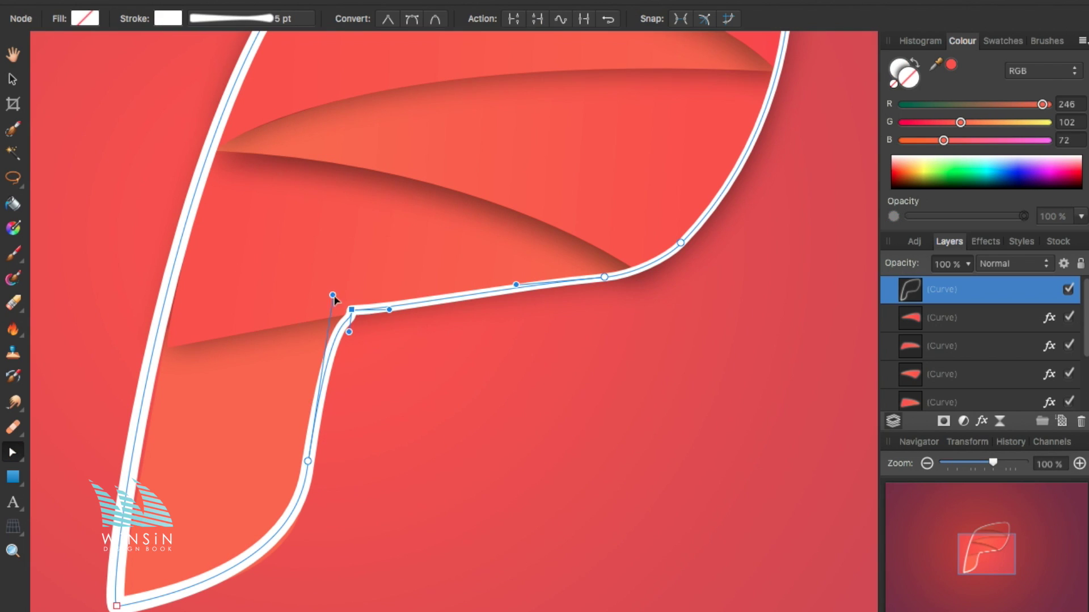
pyautogui.click(329, 394)
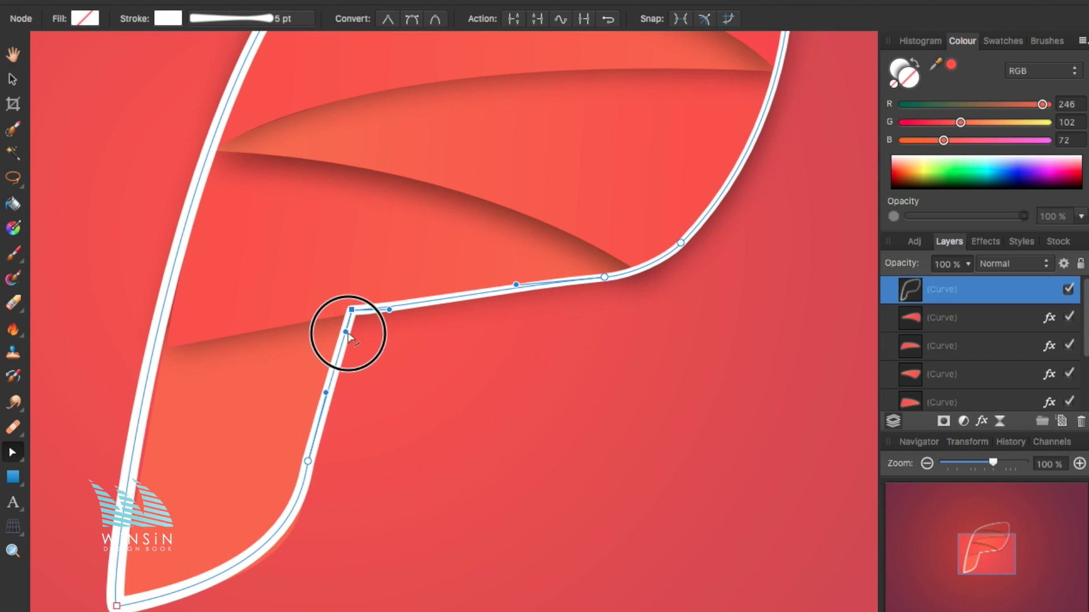
pyautogui.moveTo(352, 311)
pyautogui.mouseDown()
pyautogui.moveTo(351, 321)
pyautogui.moveTo(404, 307)
pyautogui.mouseUp()
pyautogui.click(390, 316)
pyautogui.moveTo(299, 491); pyautogui.dragTo(284, 583)
pyautogui.press('m')
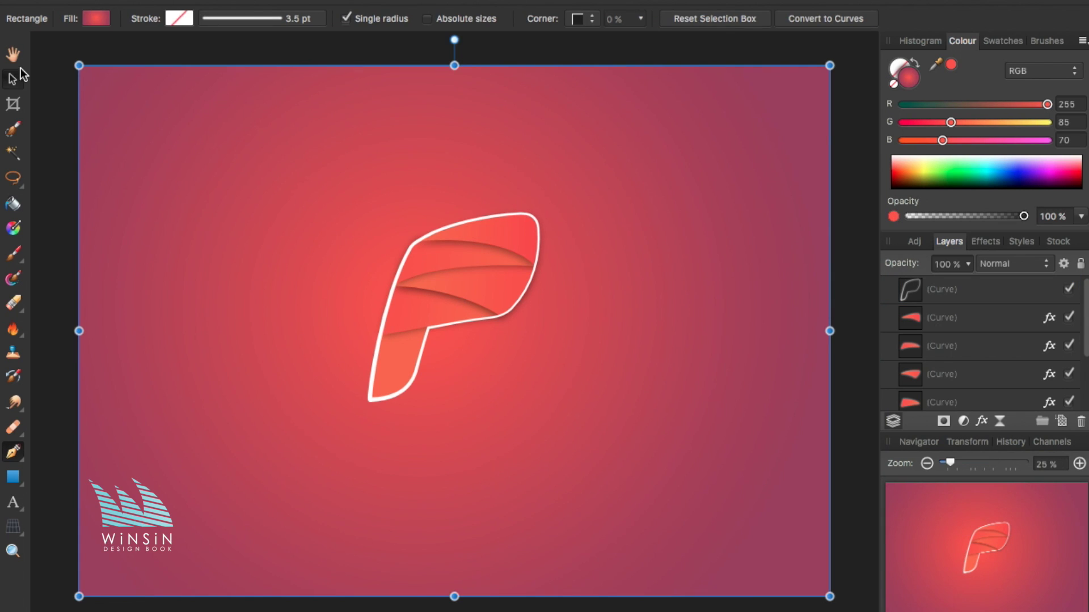
# - Give the whole P an outer shadow: 41% opacity, about 45 px radius, 44.6 px offset
pyautogui.click(20, 71)
pyautogui.click(59, 82)
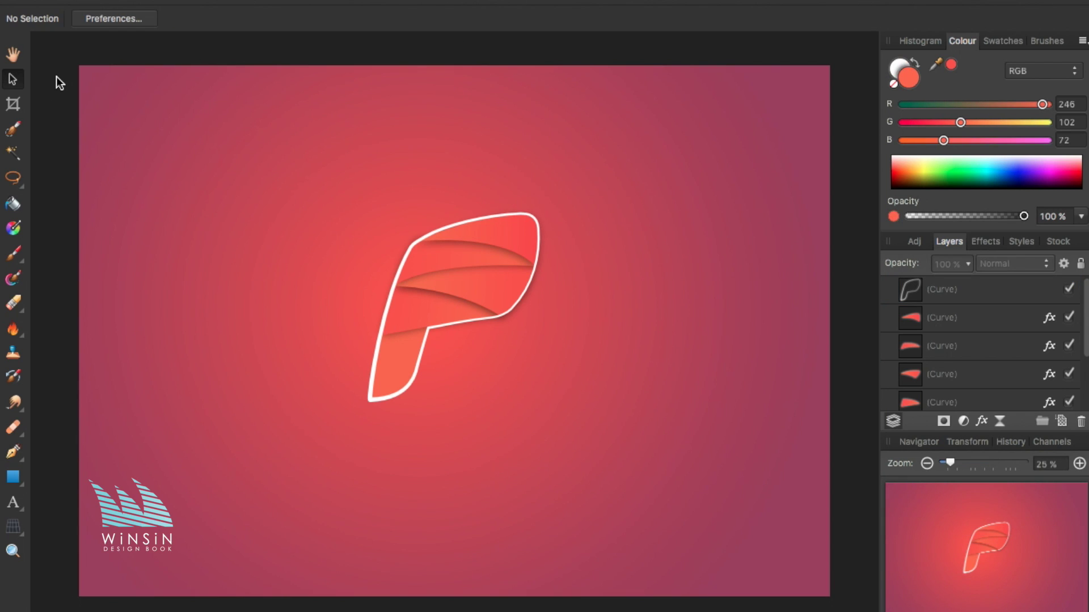
pyautogui.moveTo(56, 76); pyautogui.dragTo(594, 387)
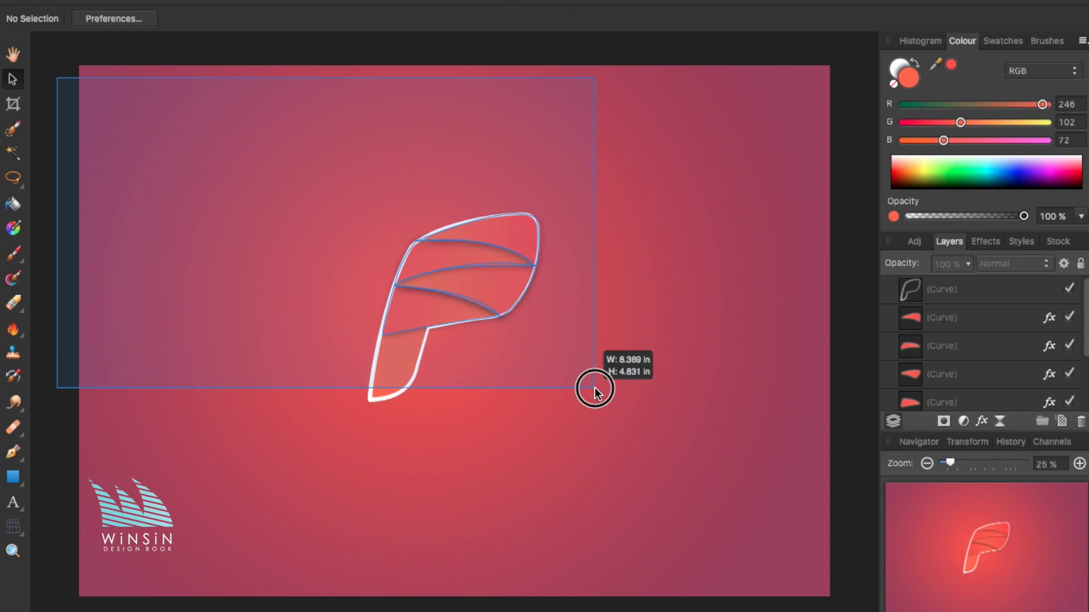
pyautogui.click(979, 243)
pyautogui.click(908, 293)
pyautogui.moveTo(929, 368); pyautogui.dragTo(1029, 367)
pyautogui.moveTo(928, 388); pyautogui.dragTo(1022, 389)
pyautogui.moveTo(980, 348)
pyautogui.mouseDown()
pyautogui.moveTo(970, 347)
pyautogui.moveTo(1011, 364)
pyautogui.moveTo(955, 343)
pyautogui.mouseUp()
pyautogui.scroll(-1, 970, 340)
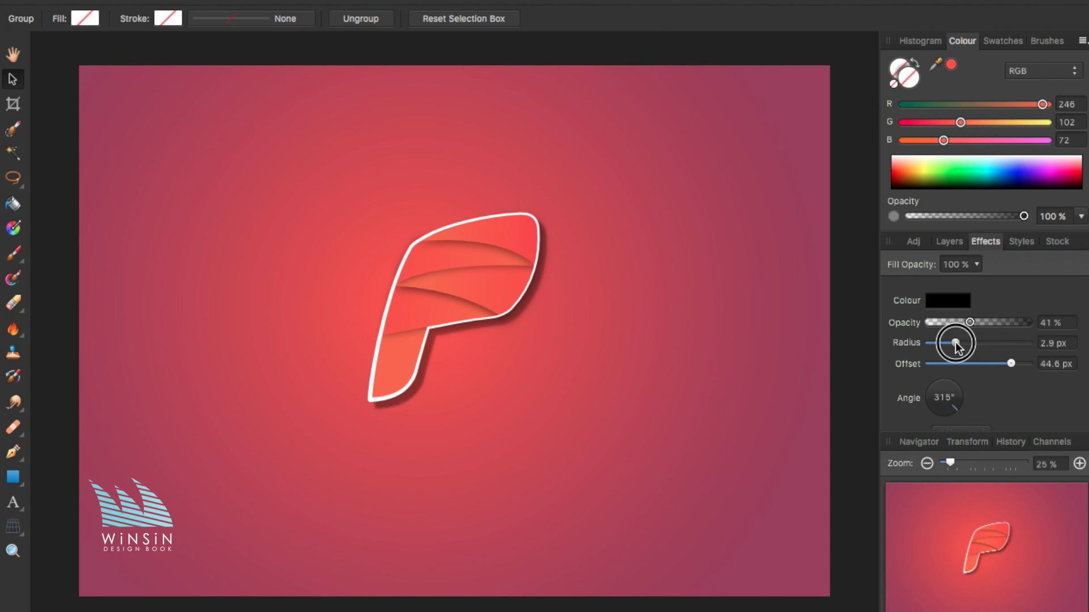
pyautogui.rightClick(865, 331)
pyautogui.click(853, 287)
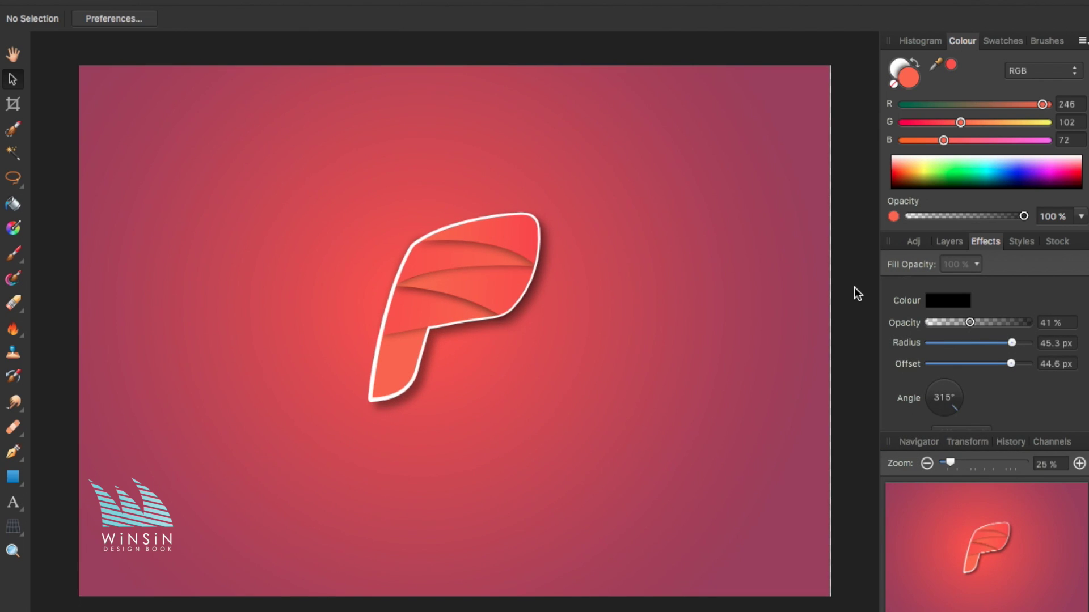
# - Move the P left, shrink the background to the left half, and duplicate the design rightward
pyautogui.moveTo(598, 44); pyautogui.dragTo(176, 564)
pyautogui.moveTo(486, 293); pyautogui.dragTo(284, 306)
pyautogui.click(680, 306)
pyautogui.moveTo(830, 330); pyautogui.dragTo(420, 331)
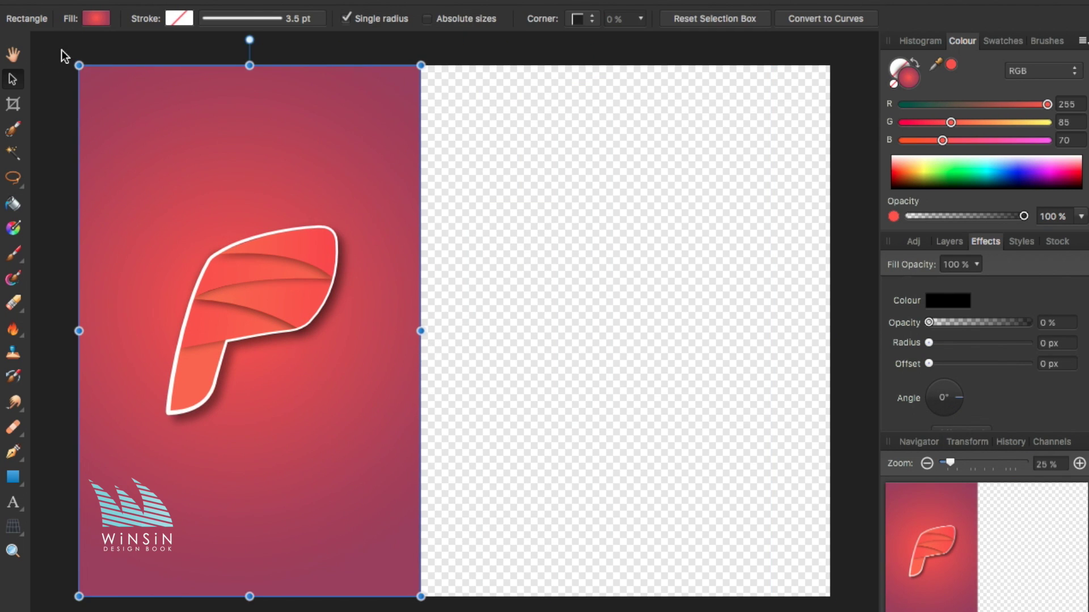
pyautogui.moveTo(64, 55); pyautogui.dragTo(539, 607)
pyautogui.moveTo(314, 430); pyautogui.dragTo(653, 428)
# - Recolour the copy's background gradient and give the top stripe a cyan-green gradient
pyautogui.press('g')
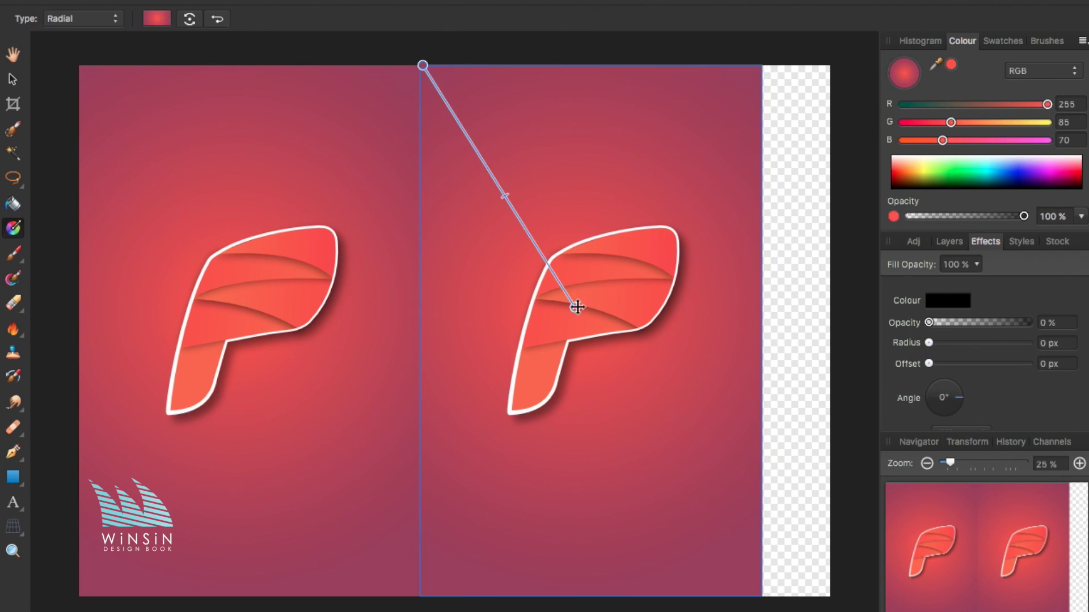
pyautogui.click(986, 170)
pyautogui.click(422, 66)
pyautogui.click(986, 174)
pyautogui.click(665, 252)
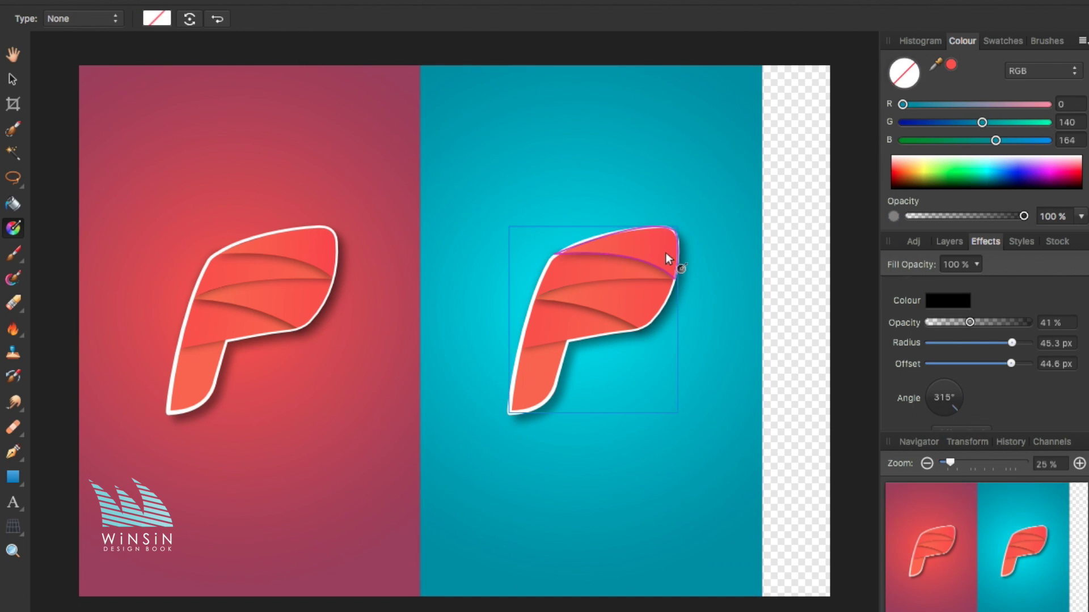
pyautogui.moveTo(566, 239); pyautogui.dragTo(675, 241)
pyautogui.click(985, 177)
pyautogui.click(536, 239)
pyautogui.moveTo(984, 171); pyautogui.dragTo(984, 171)
pyautogui.click(678, 244)
# - Extend the middle stripe's gradient past its edge and shift its colour to mint green
pyautogui.click(551, 273)
pyautogui.click(12, 253)
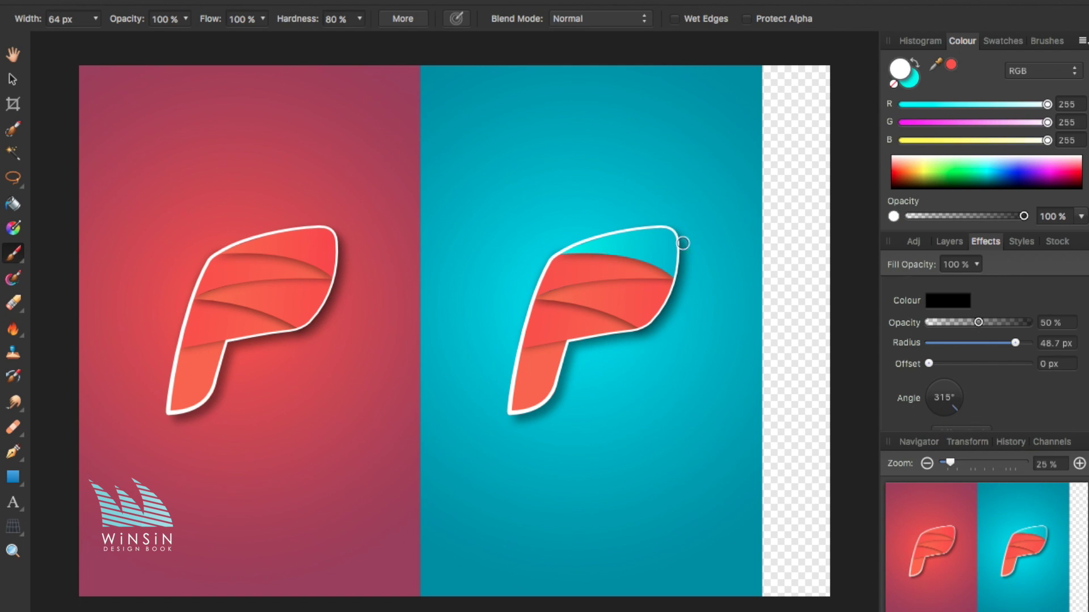
pyautogui.click(12, 227)
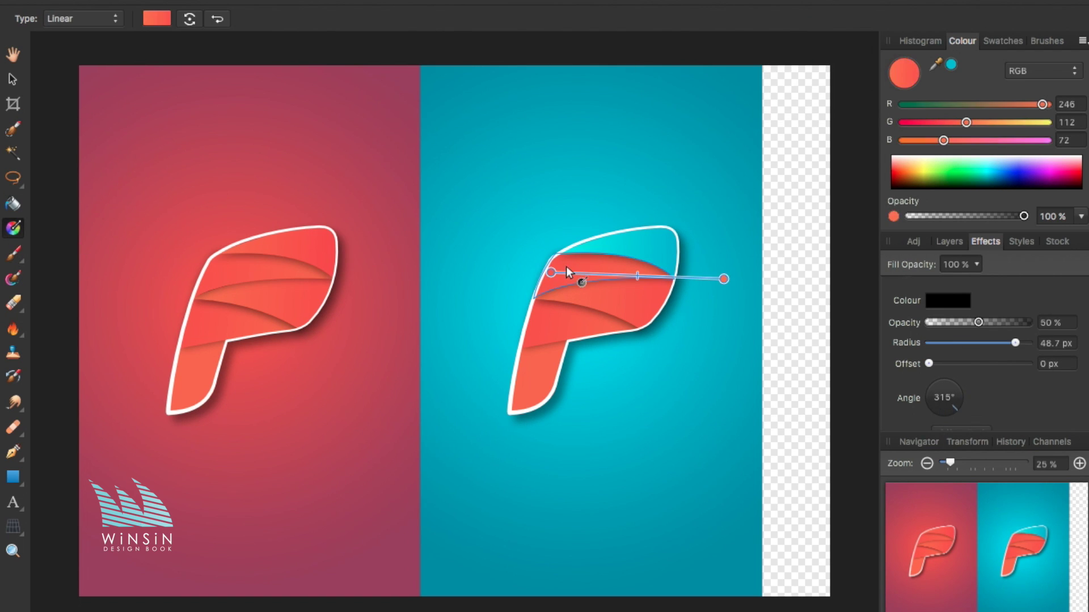
pyautogui.click(723, 279)
pyautogui.moveTo(1011, 122); pyautogui.dragTo(1030, 121)
pyautogui.moveTo(905, 104); pyautogui.dragTo(1009, 103)
pyautogui.moveTo(723, 278); pyautogui.dragTo(766, 276)
pyautogui.moveTo(1009, 104); pyautogui.dragTo(973, 104)
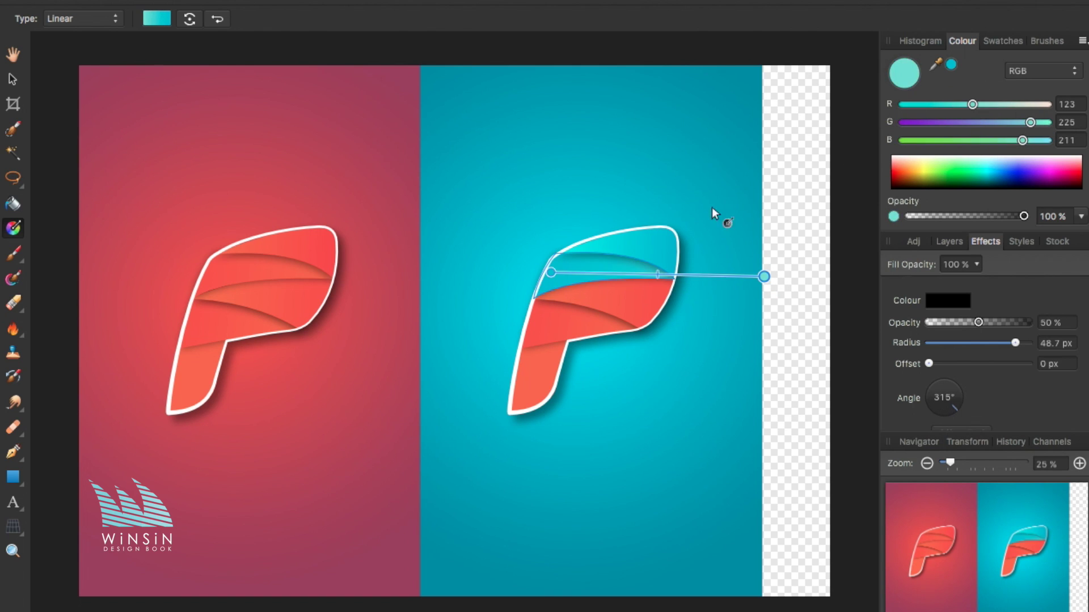
pyautogui.moveTo(1023, 140); pyautogui.dragTo(965, 140)
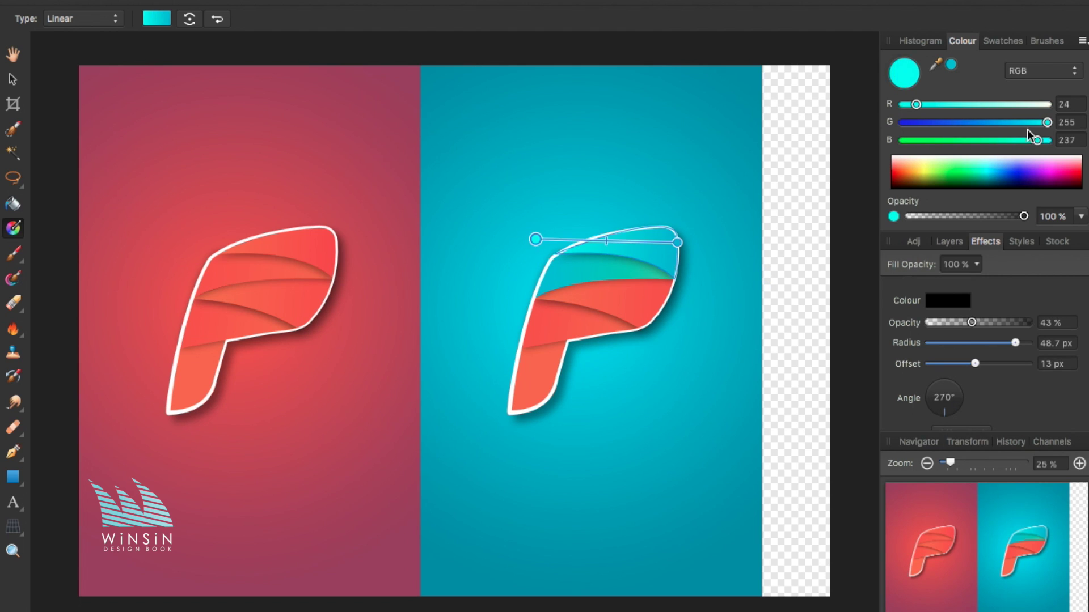
# - Turn the P's red lower gradient colour to a bright teal
pyautogui.click(524, 288)
pyautogui.click(685, 295)
pyautogui.click(652, 297)
pyautogui.click(1000, 140)
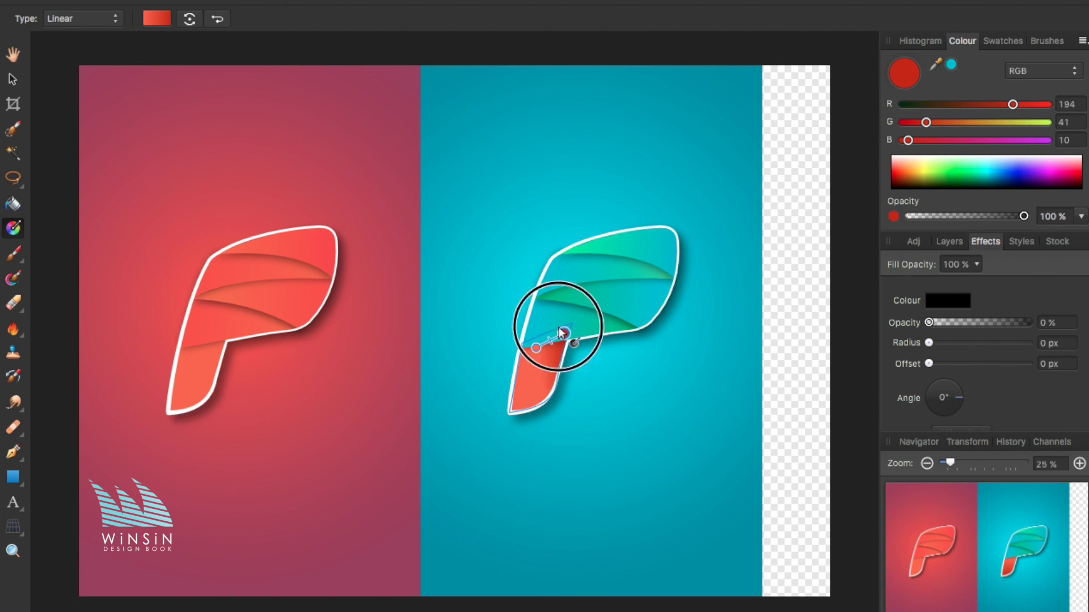
pyautogui.click(987, 140)
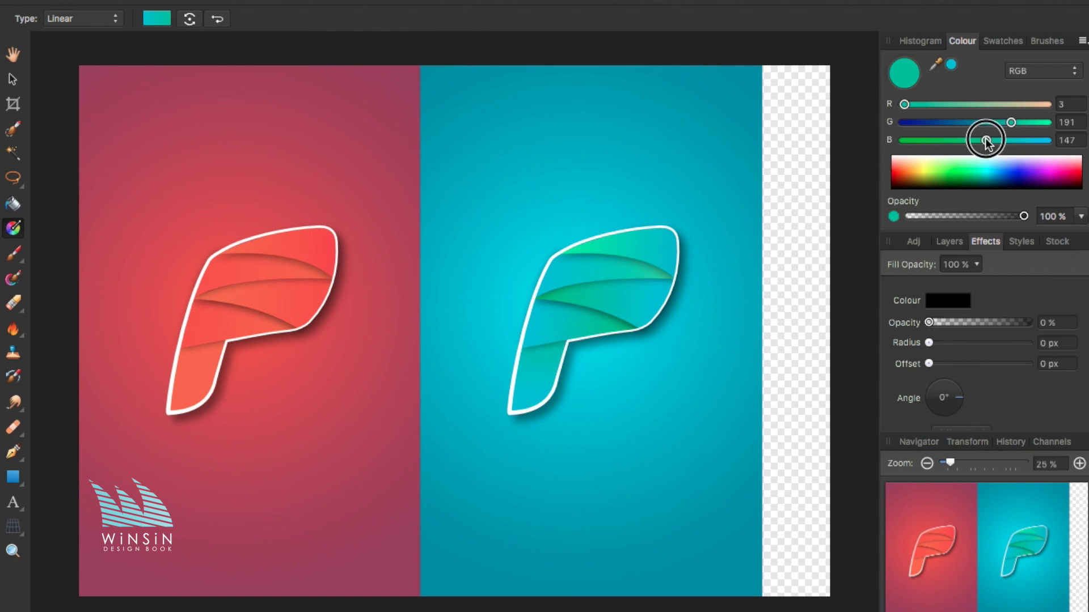
pyautogui.click(1022, 141)
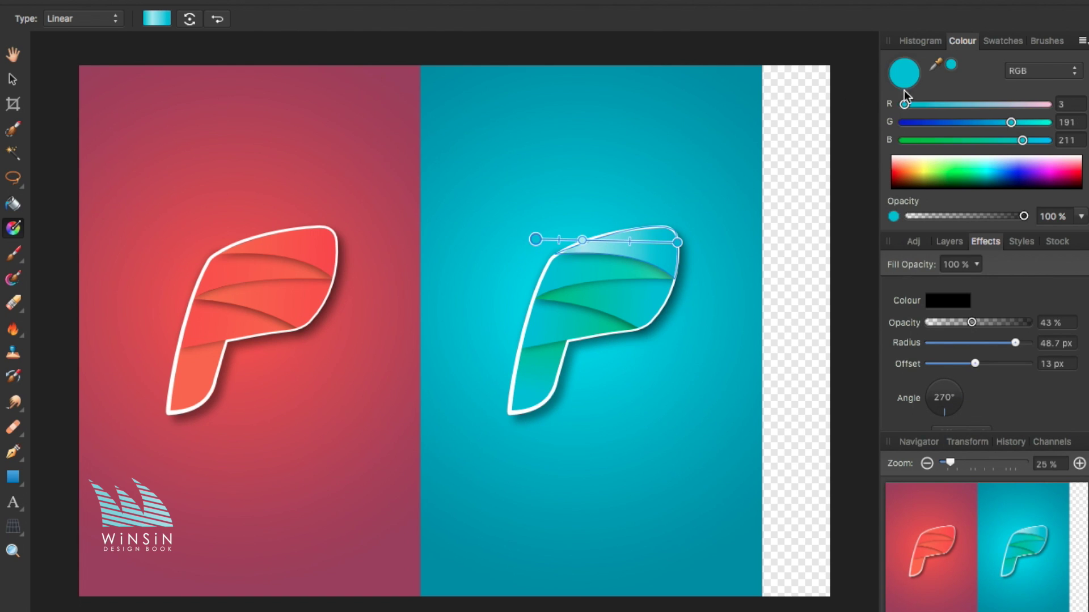
# - Redraw the upper band's gradient, tighten its middle stop, and make it pure bright cyan
pyautogui.moveTo(763, 277); pyautogui.dragTo(551, 272)
pyautogui.moveTo(763, 276); pyautogui.dragTo(619, 274)
pyautogui.click(651, 276)
pyautogui.moveTo(710, 276); pyautogui.dragTo(687, 277)
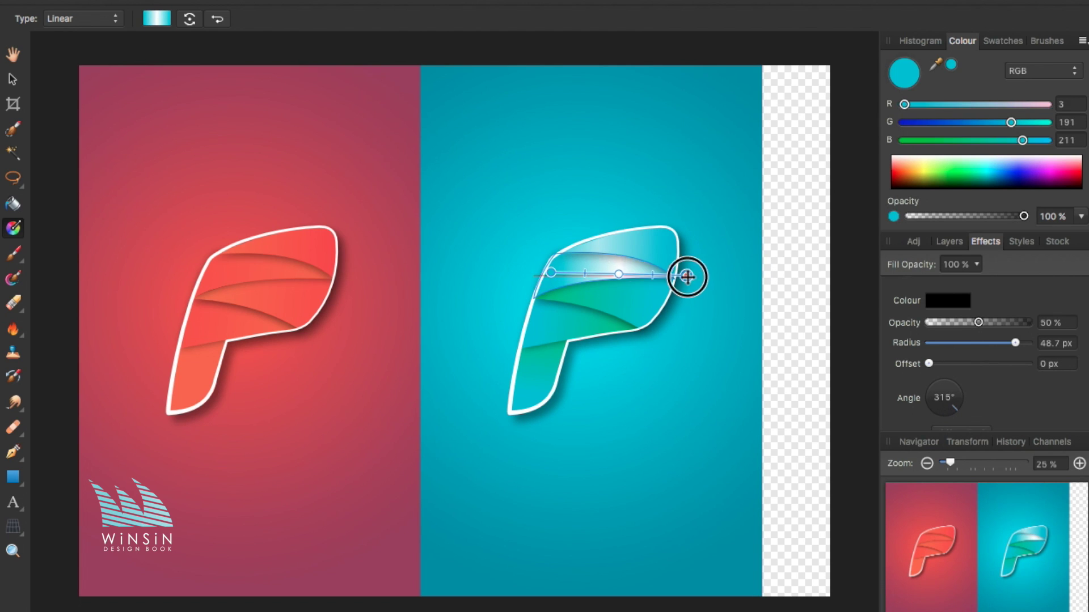
pyautogui.moveTo(918, 103); pyautogui.dragTo(959, 103)
pyautogui.moveTo(1029, 122); pyautogui.dragTo(1047, 123)
pyautogui.click(639, 275)
pyautogui.click(673, 277)
pyautogui.click(569, 294)
pyautogui.moveTo(907, 103); pyautogui.dragTo(860, 105)
pyautogui.moveTo(1047, 122); pyautogui.dragTo(1039, 123)
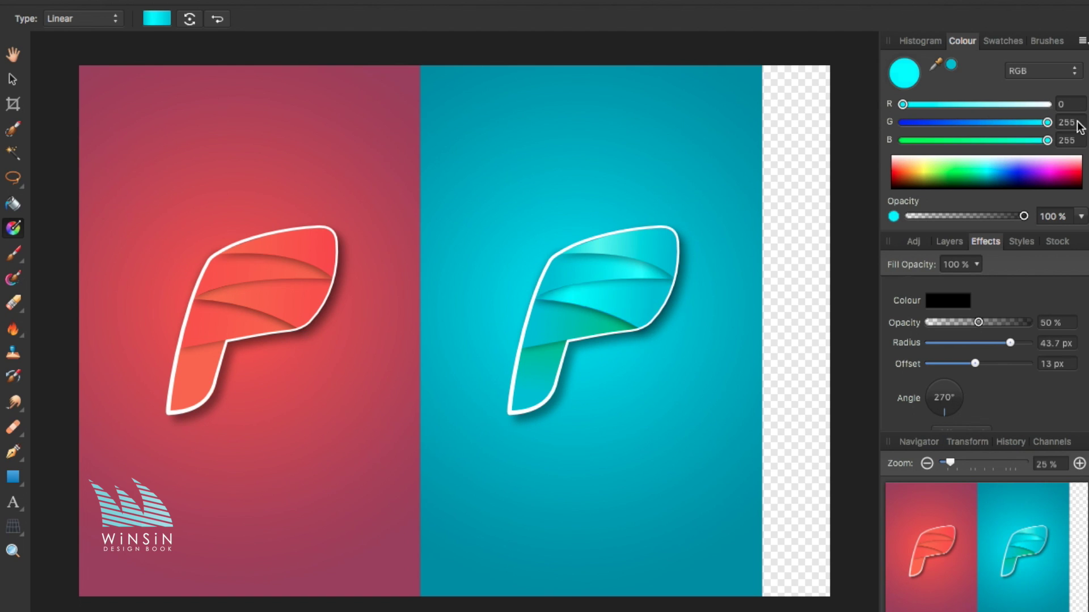
# - Make the lower stripe's gradient end cyan and darken the stem toward blue
pyautogui.click(557, 333)
pyautogui.click(952, 65)
pyautogui.click(669, 329)
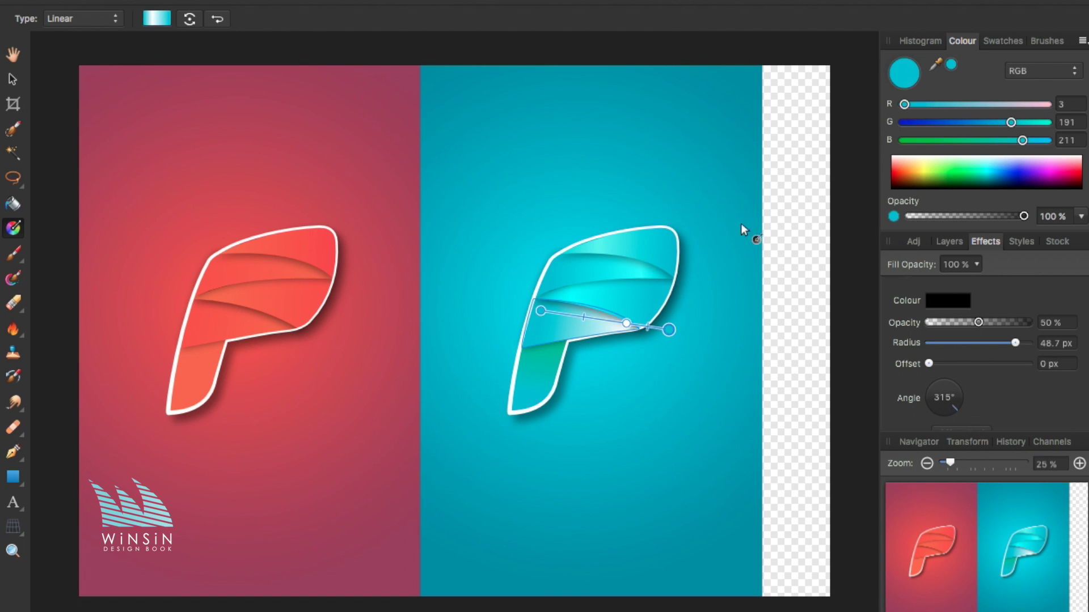
pyautogui.moveTo(669, 330); pyautogui.dragTo(634, 330)
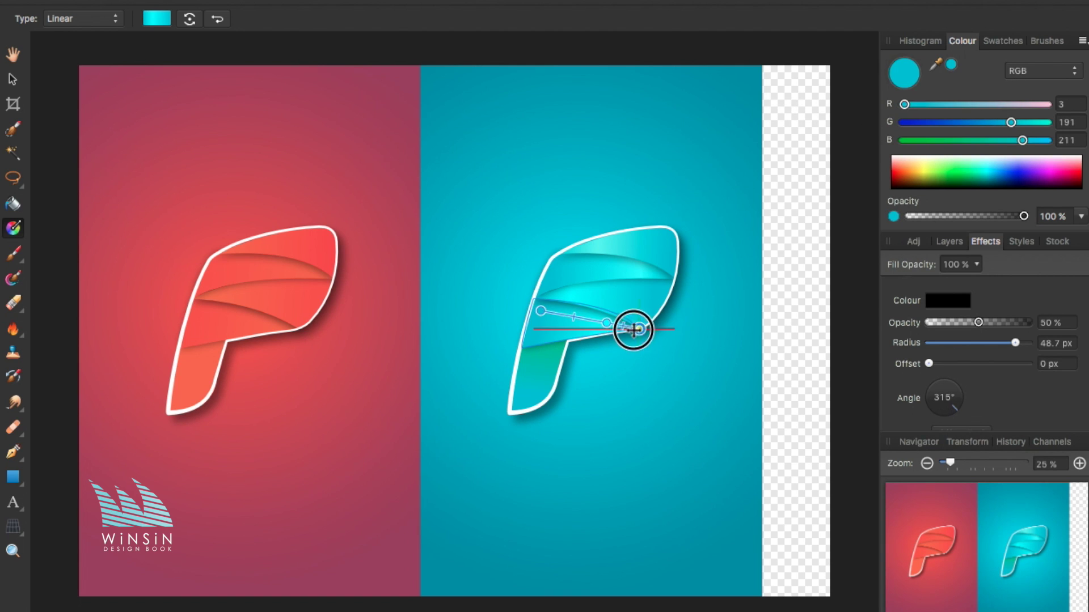
pyautogui.click(547, 357)
pyautogui.moveTo(1011, 122); pyautogui.dragTo(989, 123)
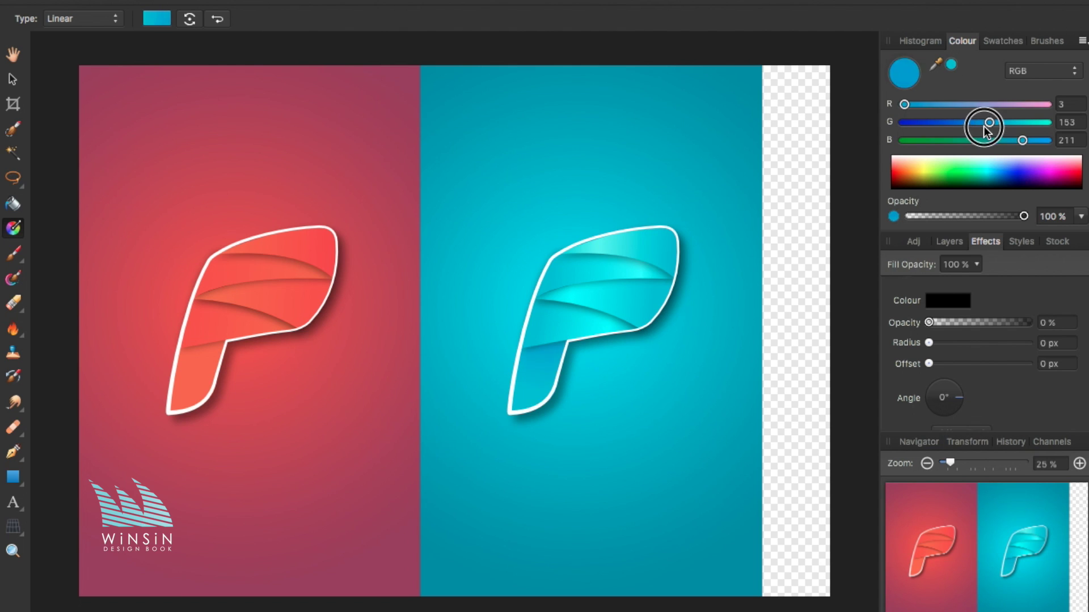
# - Stretch the cyan background rectangle across the whole canvas
pyautogui.click(614, 284)
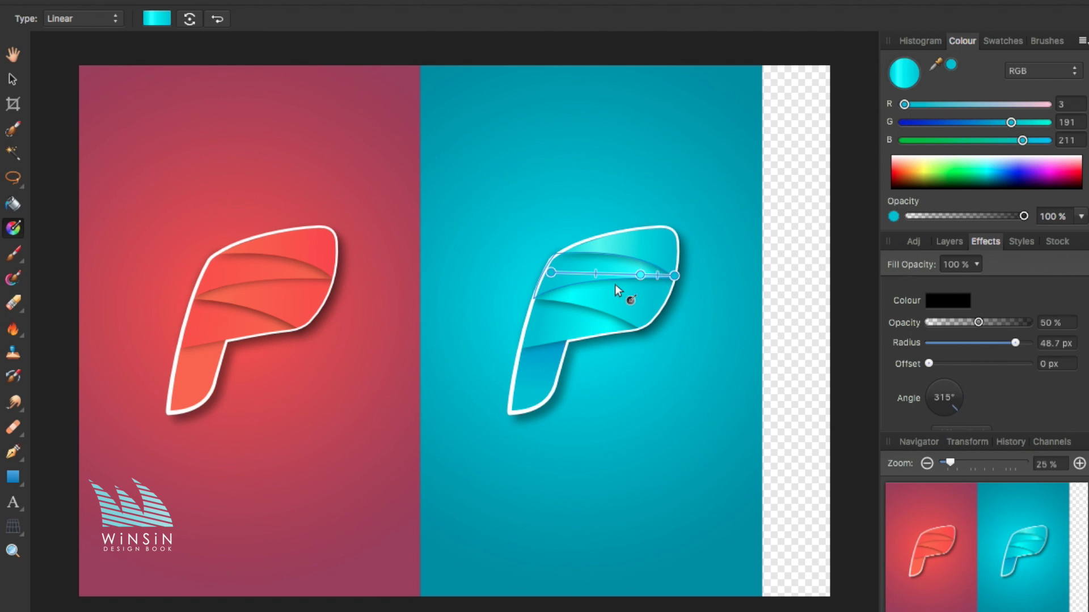
pyautogui.click(12, 78)
pyautogui.moveTo(420, 330); pyautogui.dragTo(79, 330)
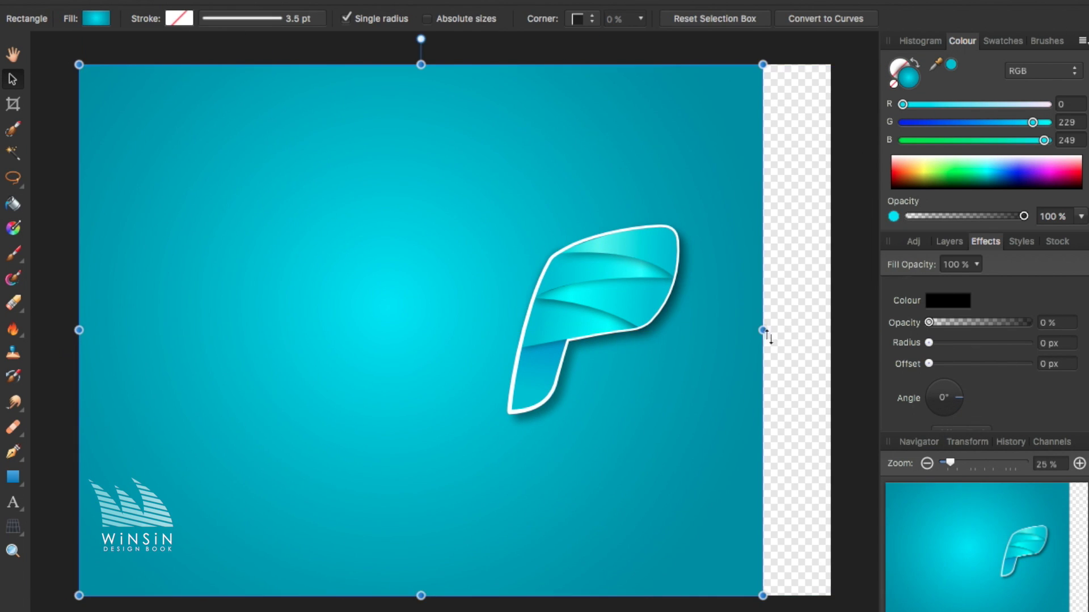
# - Extend the background over the transparent strip and fit the whole canvas in view
pyautogui.moveTo(762, 330); pyautogui.dragTo(831, 330)
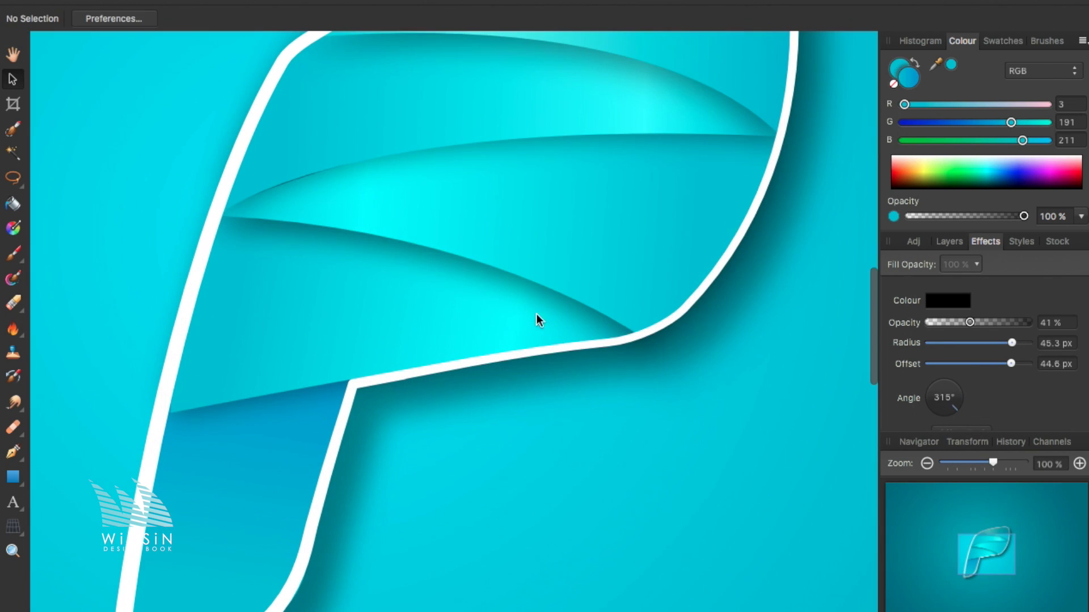
pyautogui.click(300, 177)
pyautogui.doubleClick(316, 175)
pyautogui.hotkey('ctrl', '0')
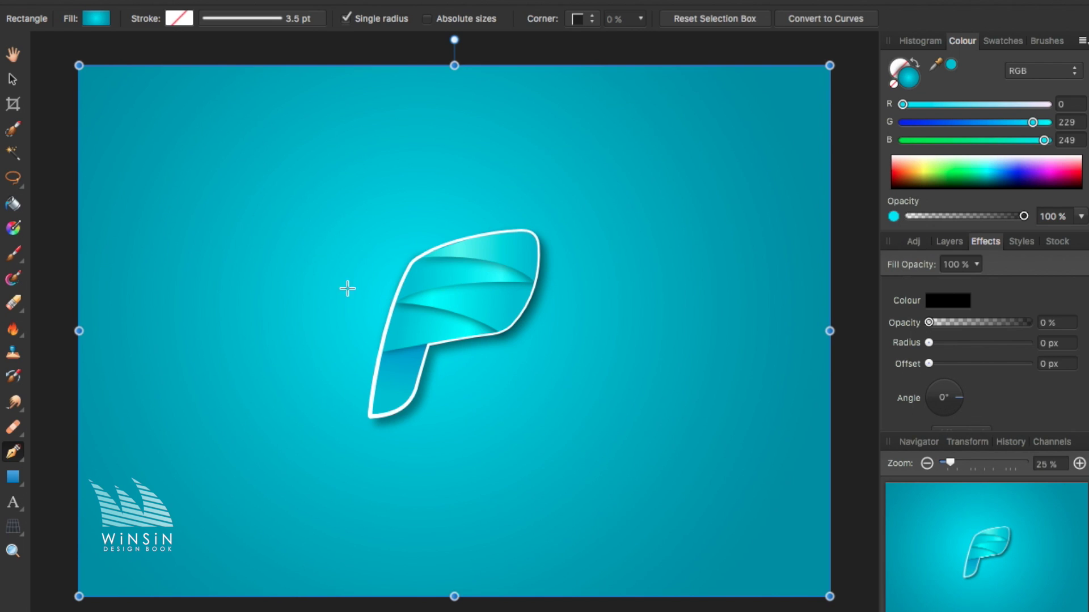
pyautogui.click(12, 79)
pyautogui.click(67, 116)
# - Redraw the gradients on the P's top stripe, third stripe and stem with deeper blue stops
pyautogui.click(508, 246)
pyautogui.press('g')
pyautogui.moveTo(397, 243)
pyautogui.mouseDown()
pyautogui.moveTo(539, 246)
pyautogui.moveTo(415, 246)
pyautogui.mouseUp()
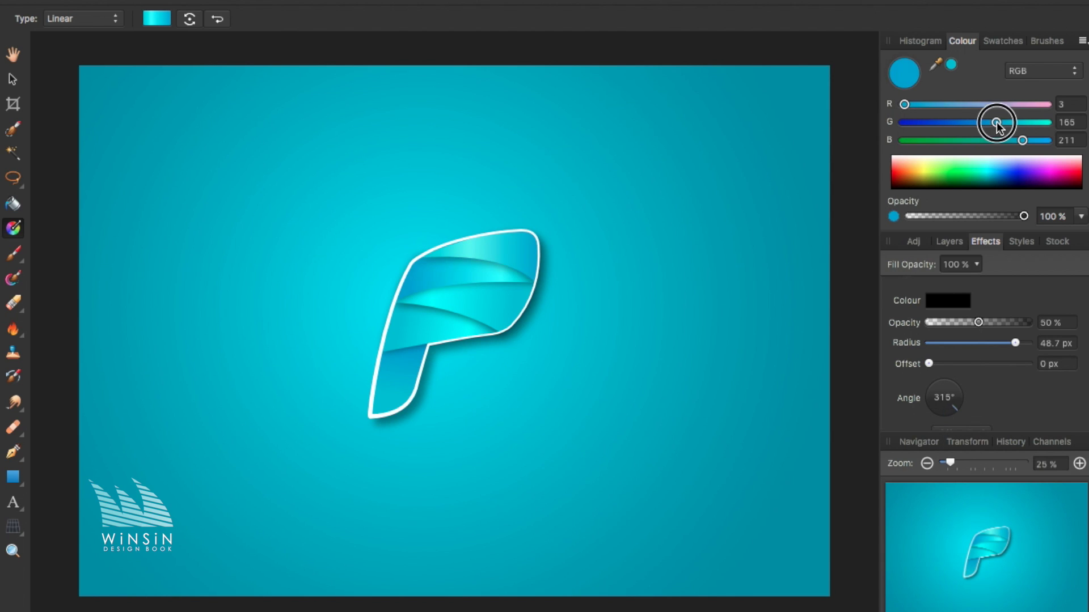
pyautogui.moveTo(501, 333); pyautogui.dragTo(401, 317)
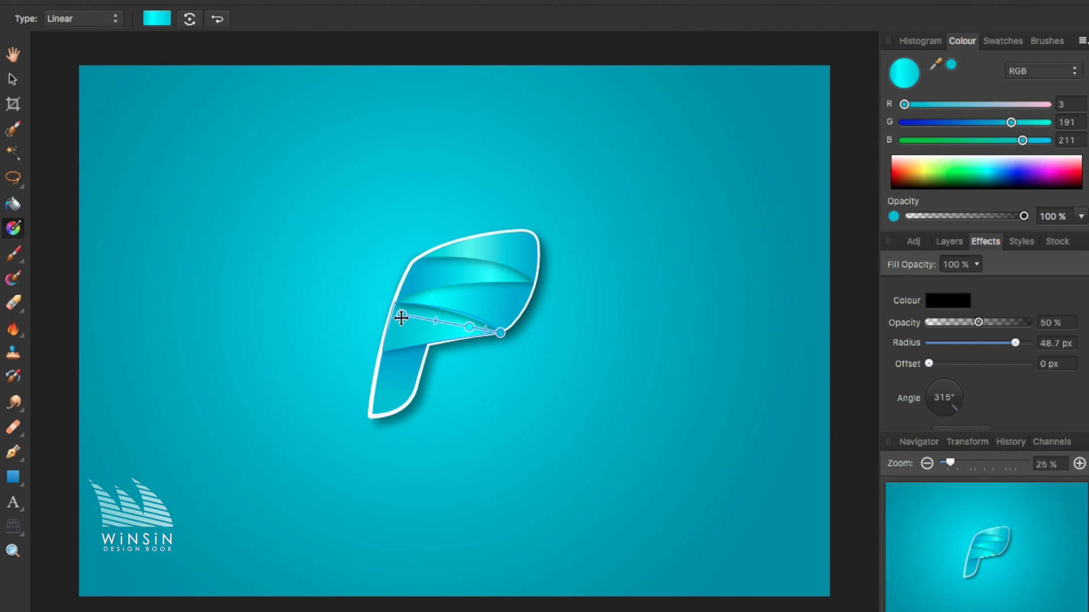
pyautogui.moveTo(1011, 121); pyautogui.dragTo(984, 122)
pyautogui.moveTo(395, 396); pyautogui.dragTo(405, 352)
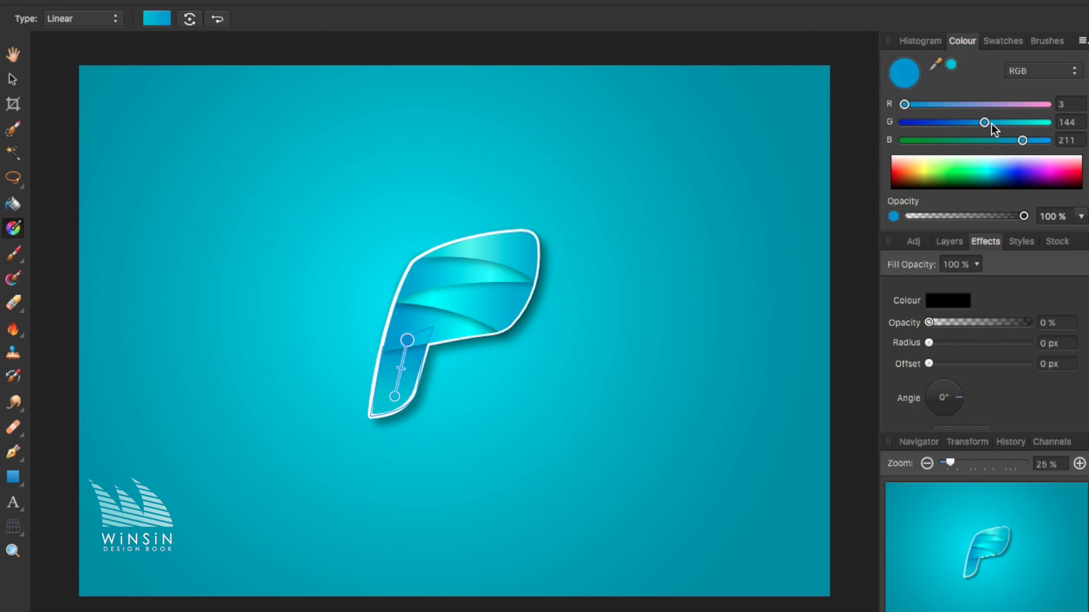
pyautogui.moveTo(991, 125); pyautogui.dragTo(965, 126)
# - Recolour the background's radial gradient from cyan to blue
pyautogui.click(11, 81)
pyautogui.press('g')
pyautogui.moveTo(973, 122)
pyautogui.mouseDown()
pyautogui.moveTo(1011, 122)
pyautogui.moveTo(978, 122)
pyautogui.mouseUp()
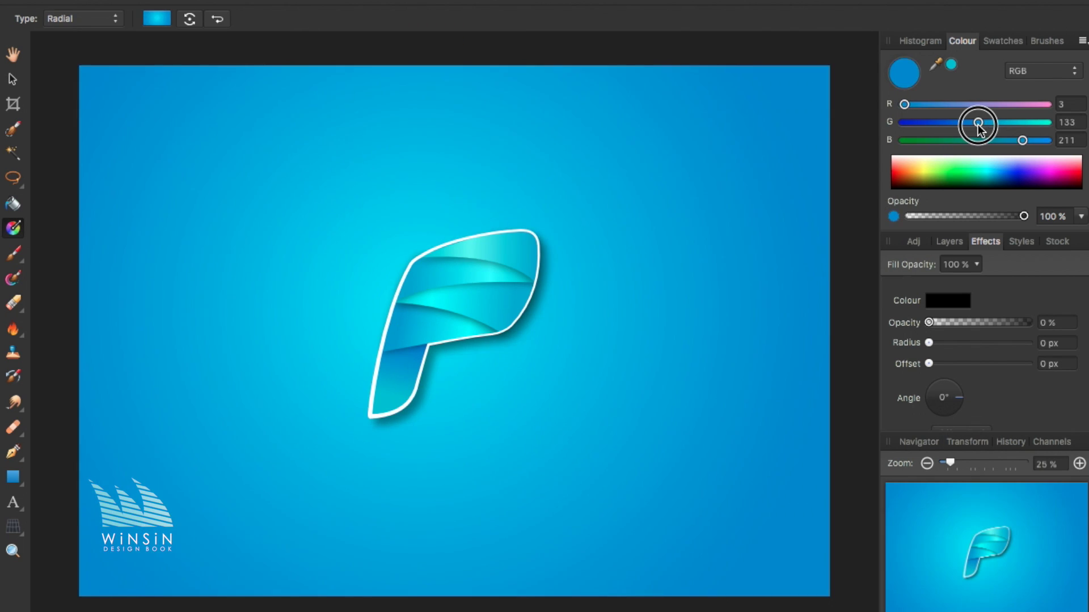
# - Raise the top stripe's Outer Shadow opacity to about 77%
pyautogui.press('v')
pyautogui.click(509, 267)
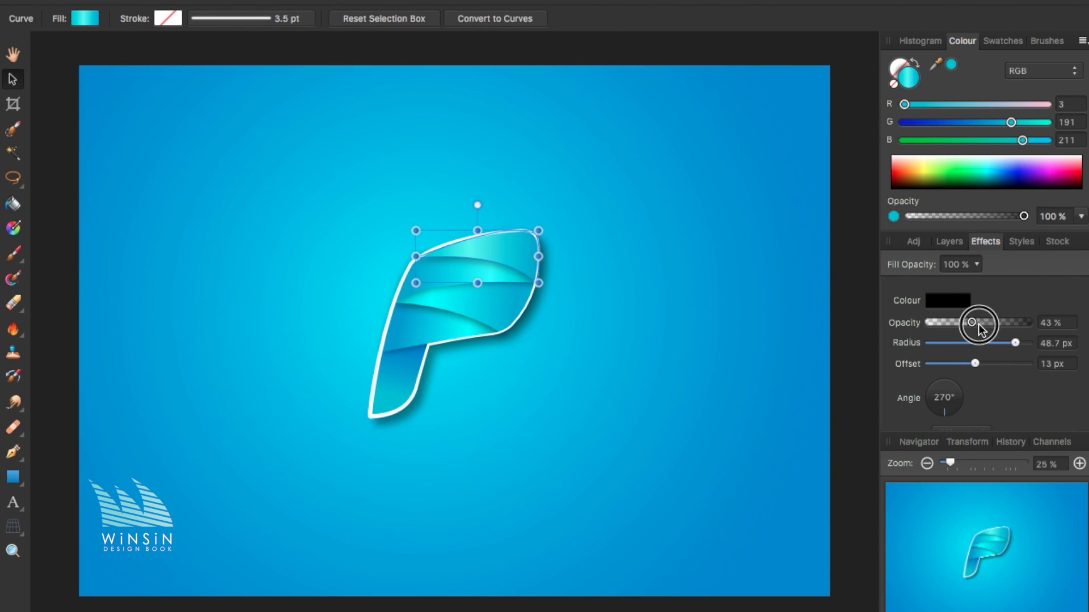
pyautogui.press('a')
pyautogui.moveTo(1000, 322); pyautogui.dragTo(1027, 322)
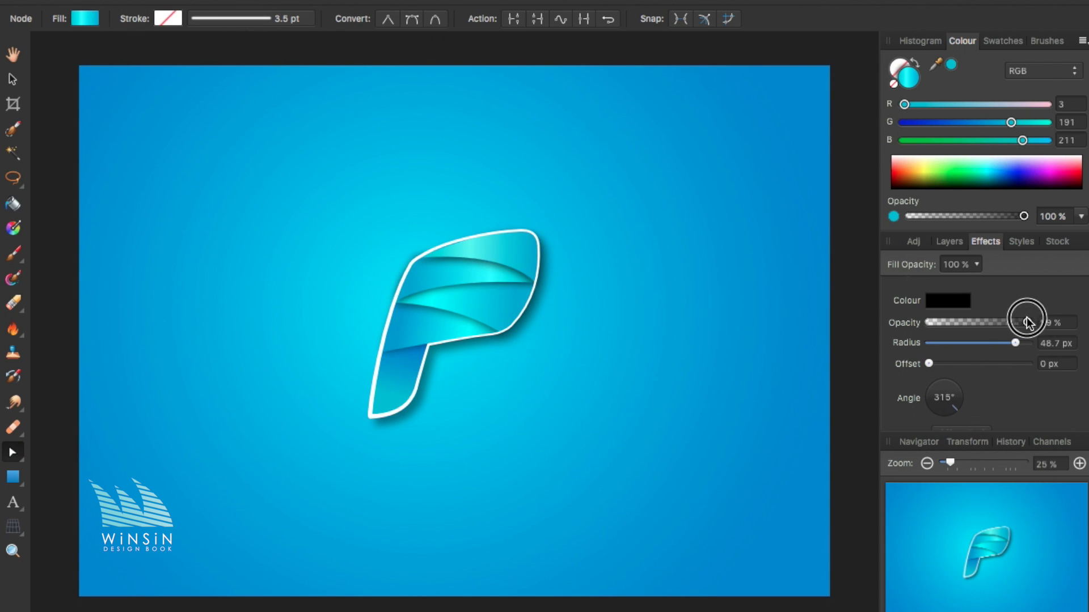
pyautogui.click(1006, 320)
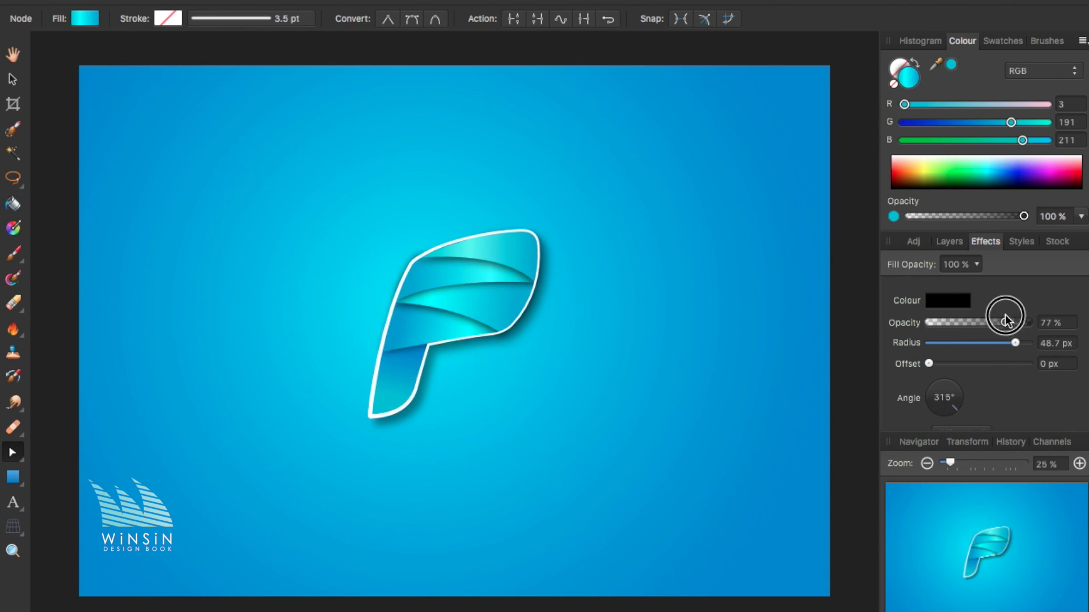
# - Shrink the whole P slightly with the Move tool
pyautogui.click(322, 247)
pyautogui.press('v')
pyautogui.click(467, 291)
pyautogui.moveTo(539, 231); pyautogui.dragTo(531, 234)
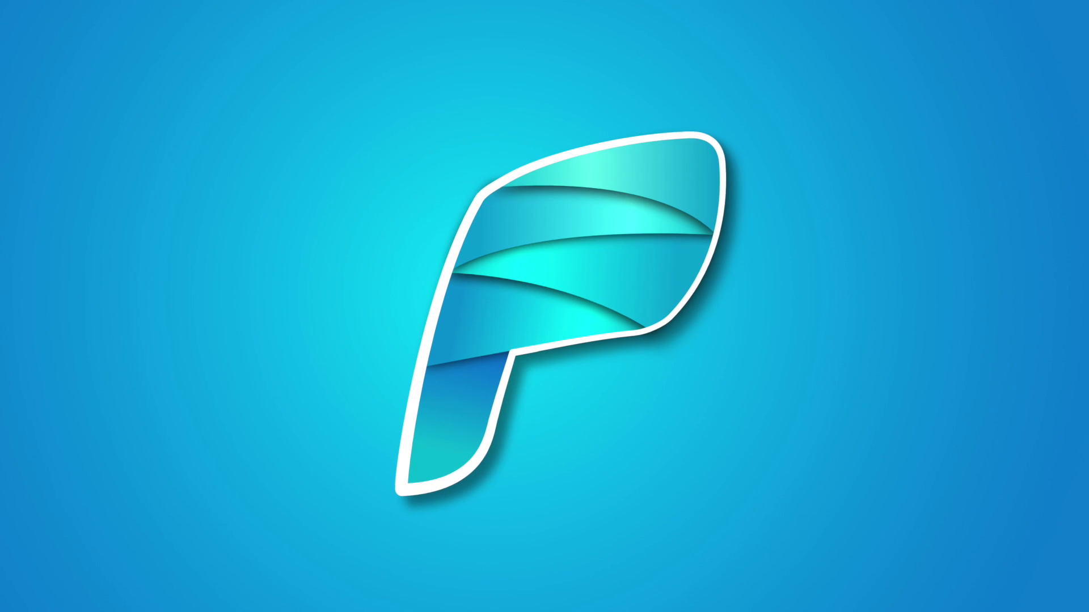